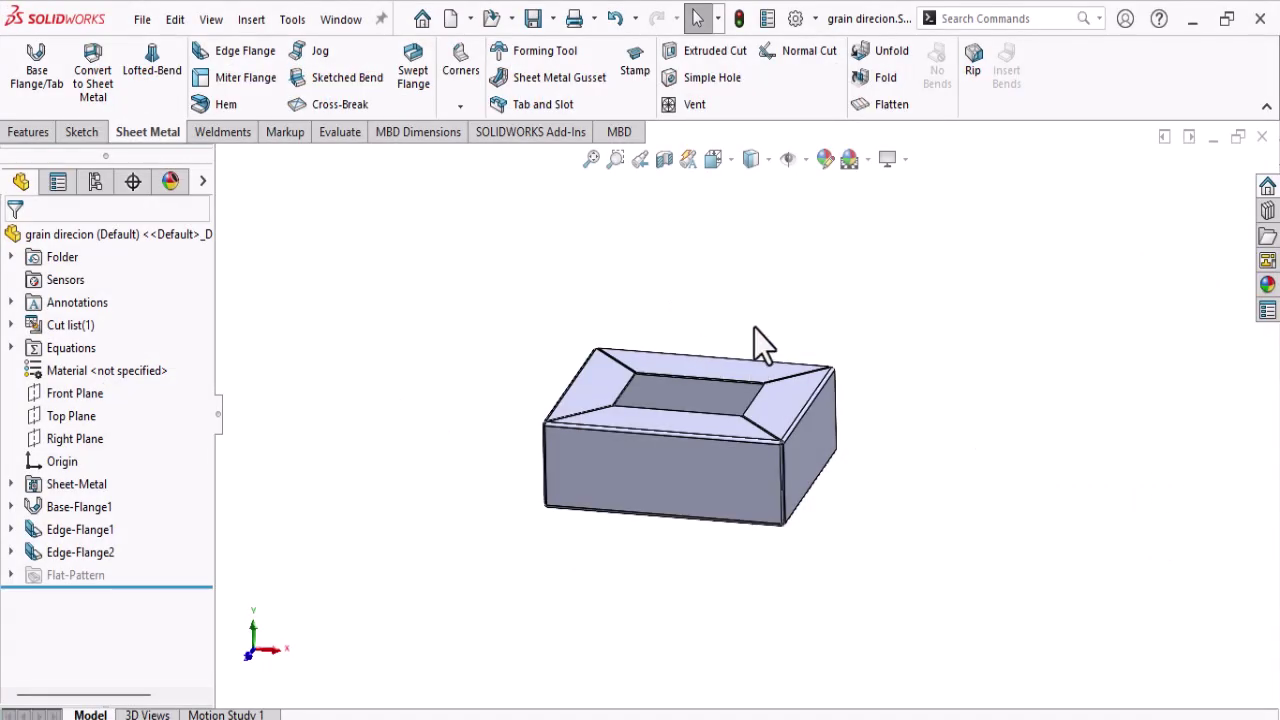
Flatten the tray and view the flat pattern face Normal To the screen.
click(901, 104)
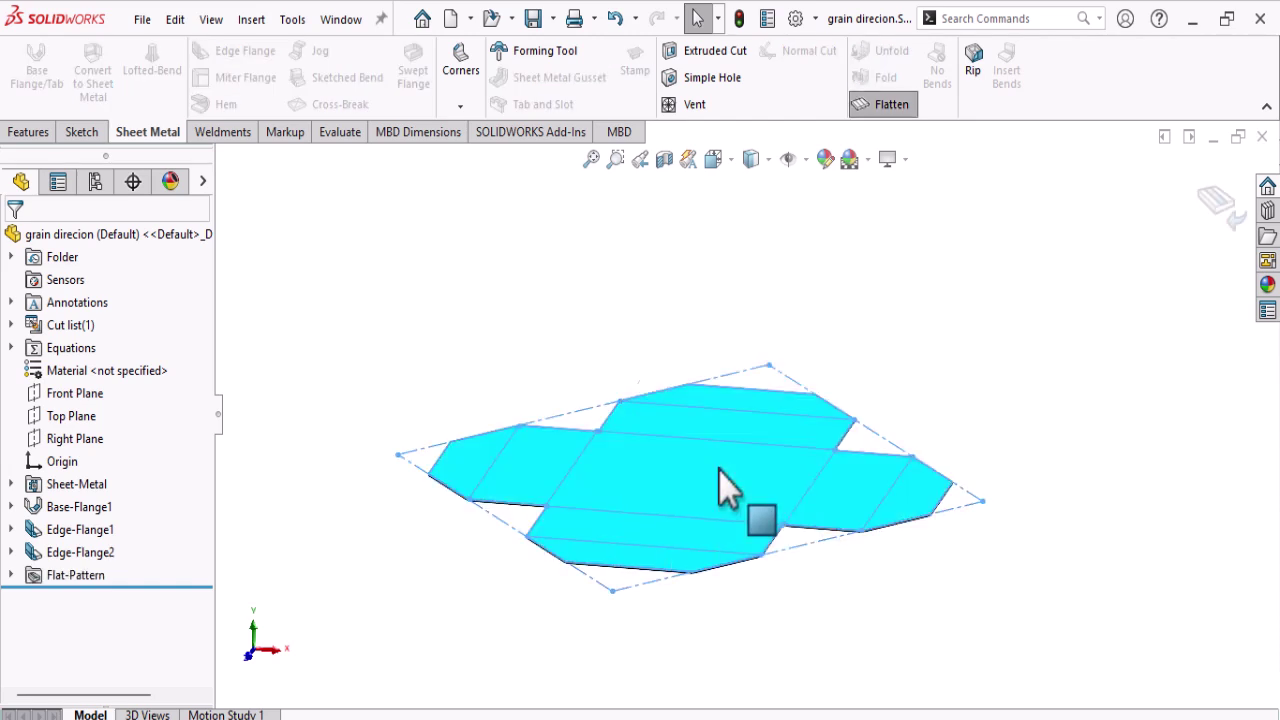
right_click(748, 485)
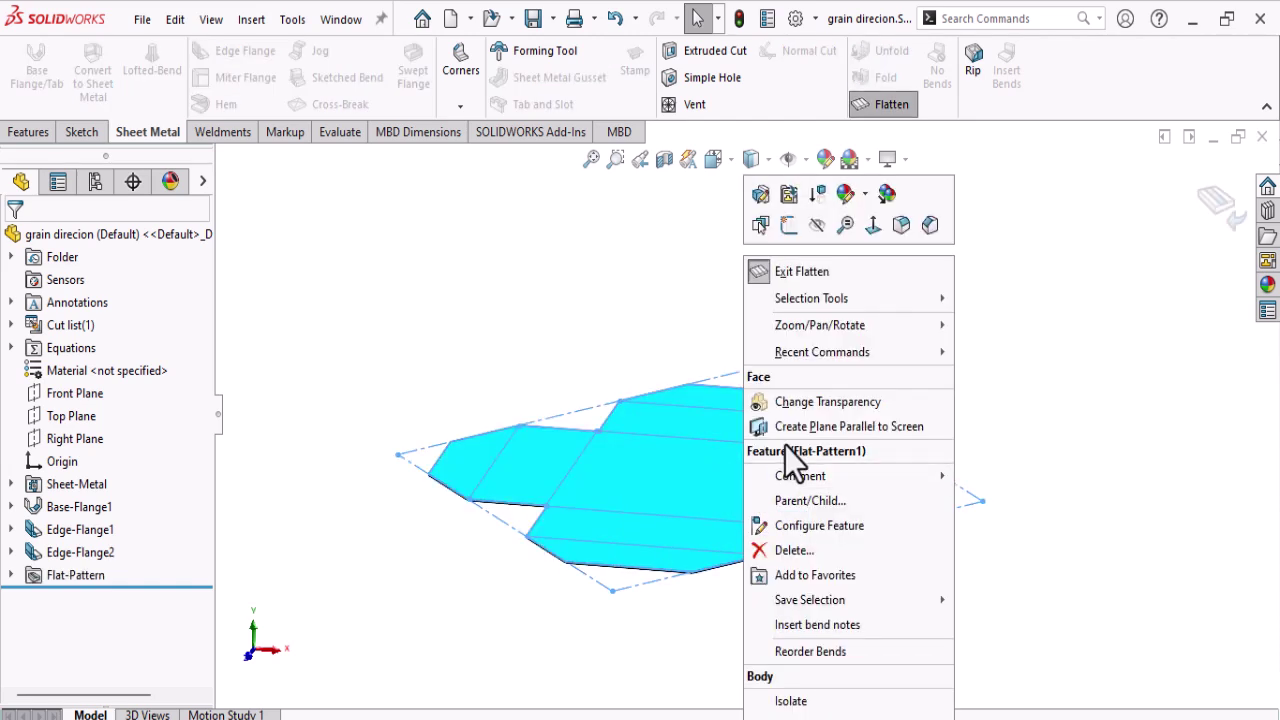
click(869, 226)
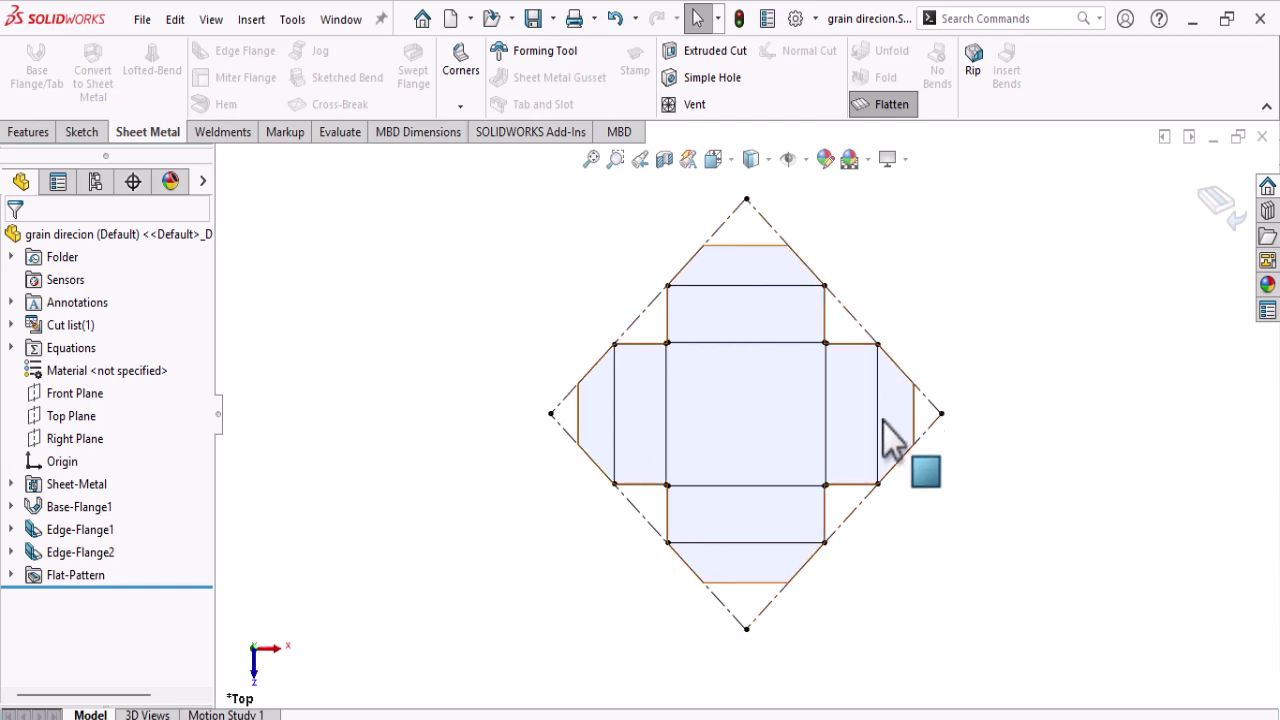
Expand the Flat-Pattern folder and edit the Flat-Pattern1 feature.
scroll(786, 262, down, 2)
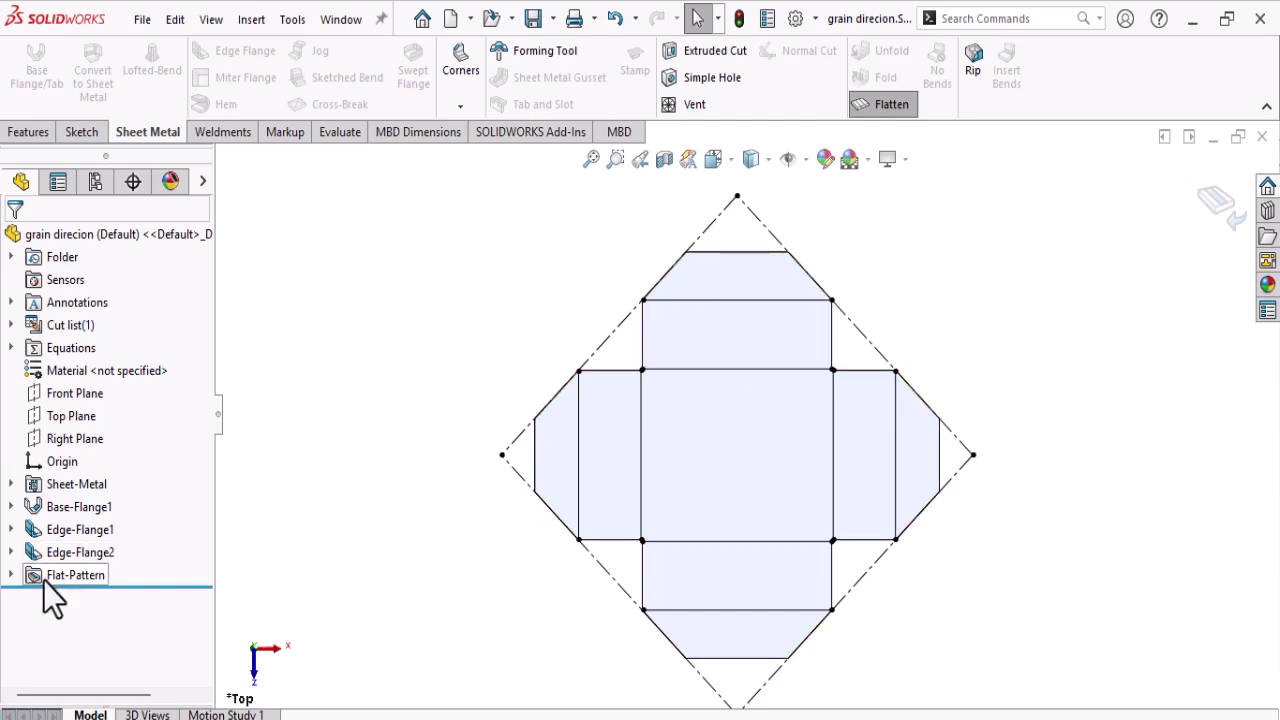
click(70, 576)
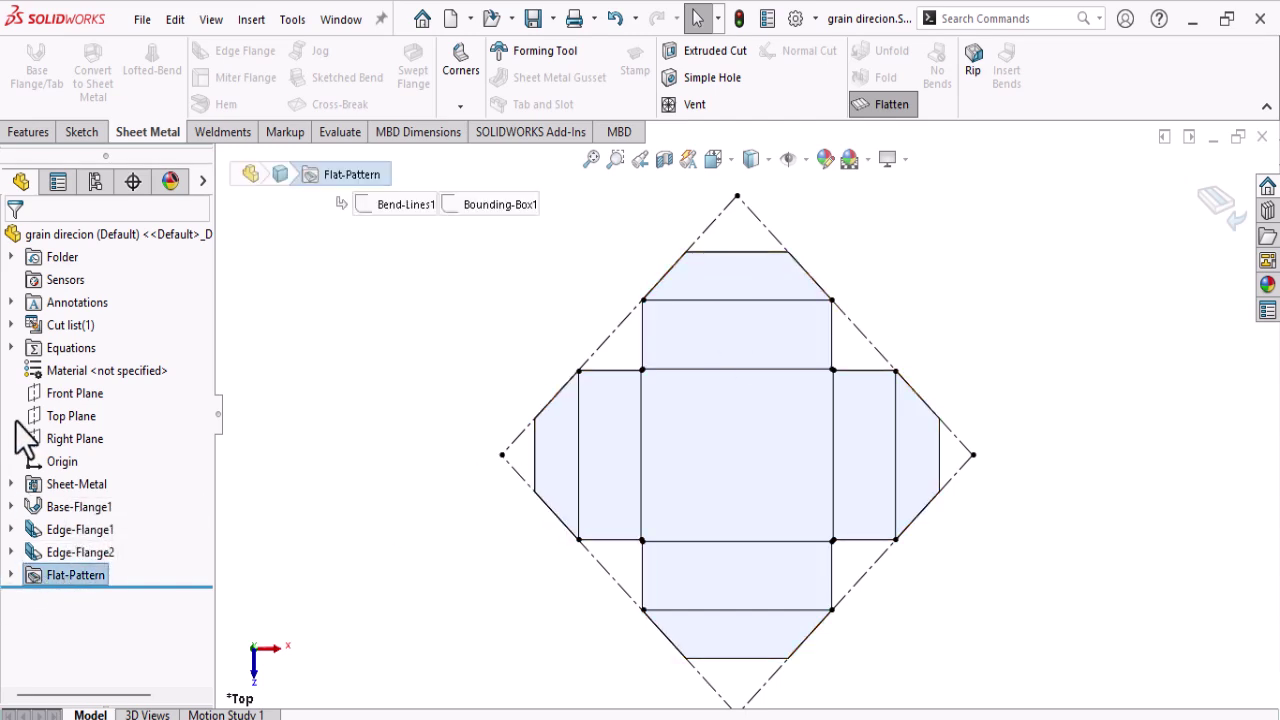
click(11, 575)
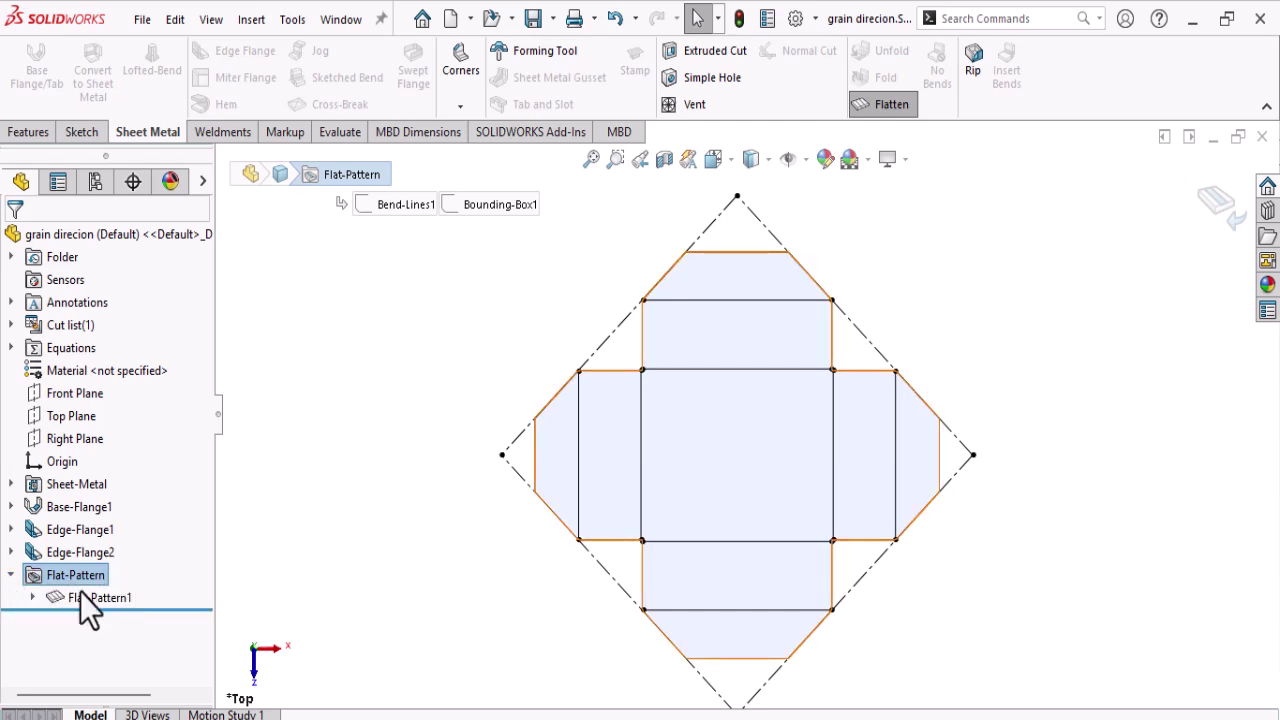
click(100, 598)
right_click(100, 600)
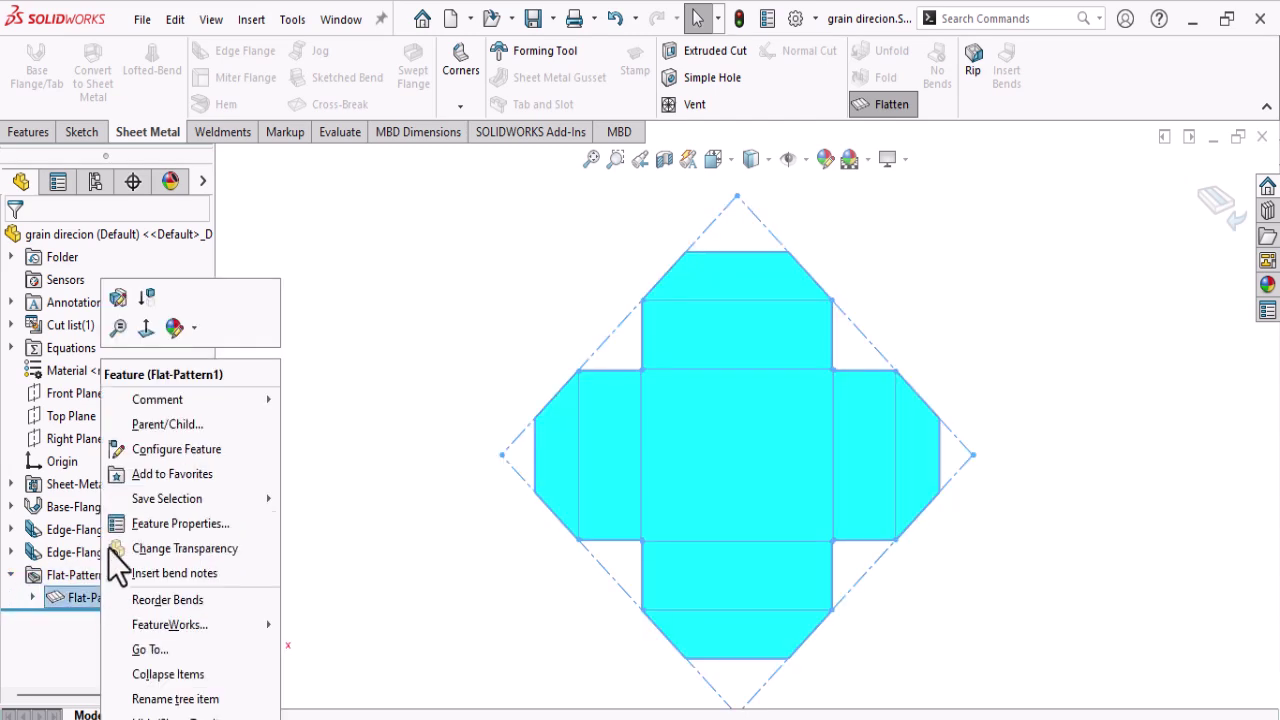
click(118, 298)
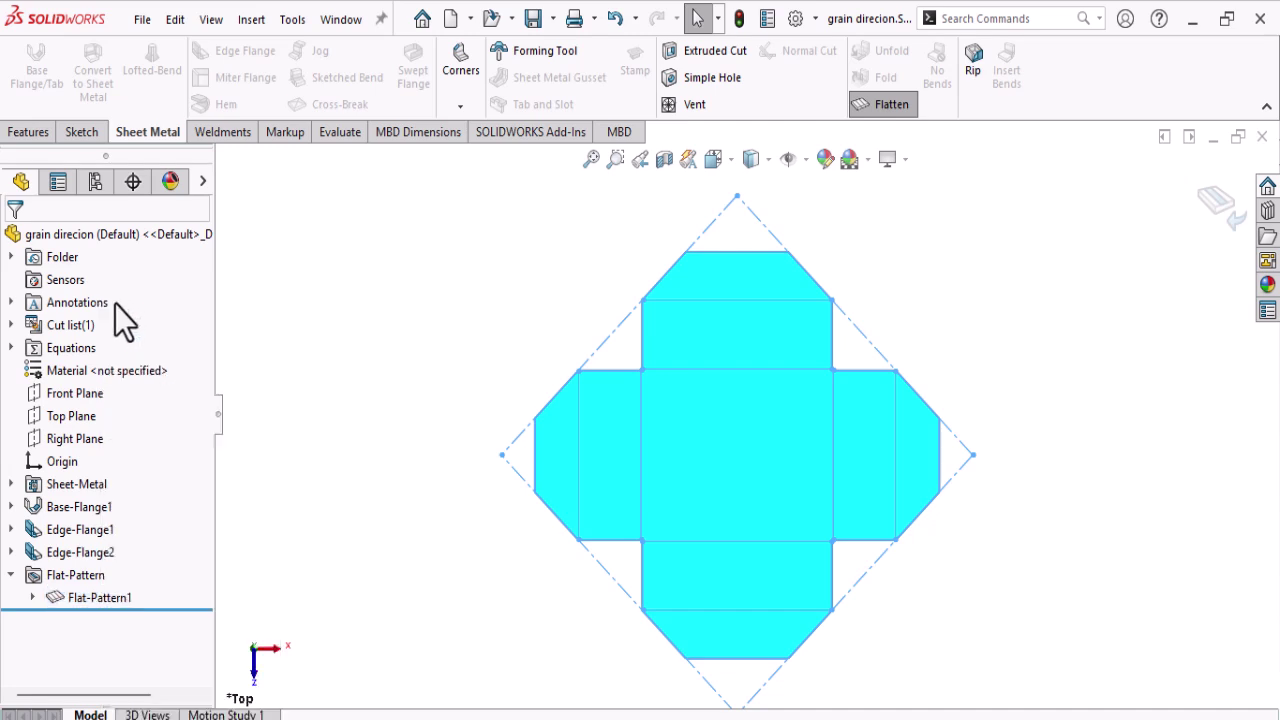
Use the flat pattern's top edge as Flat-Pattern1's grain direction, squaring it in its bounding box.
click(66, 528)
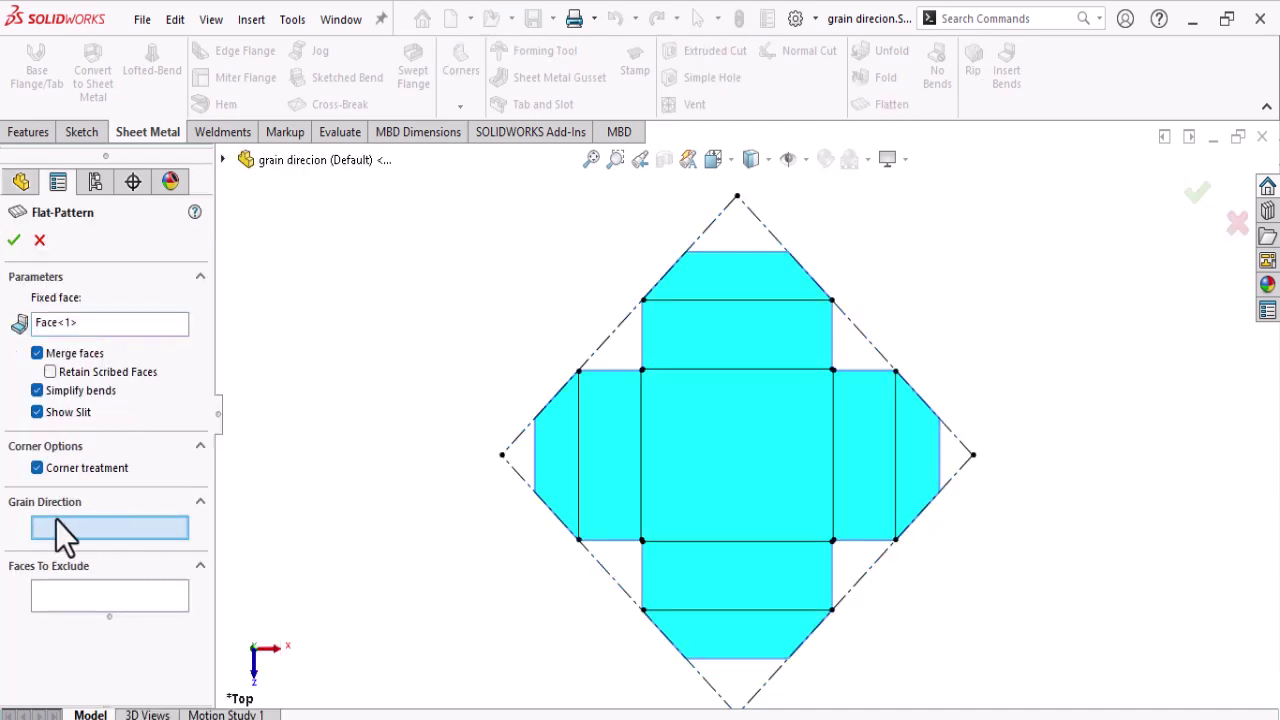
scroll(739, 409, up, 3)
scroll(771, 390, down, 2)
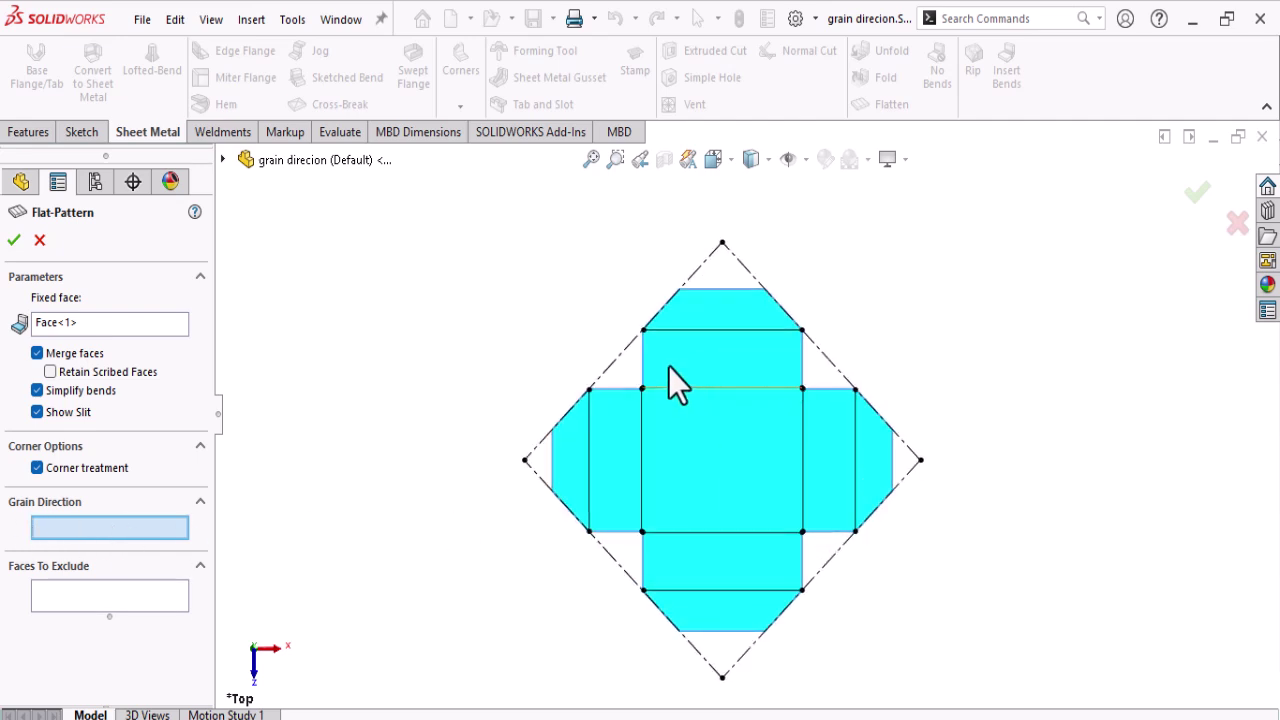
scroll(697, 313, down, 1)
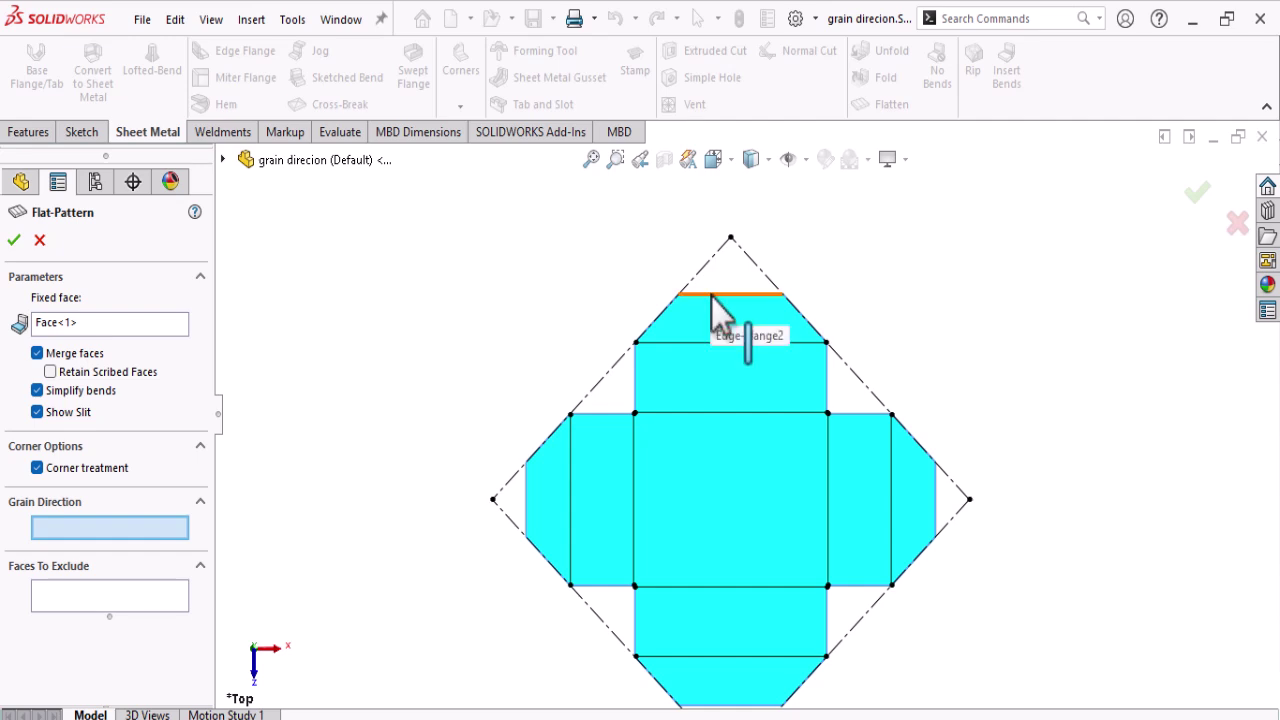
click(712, 294)
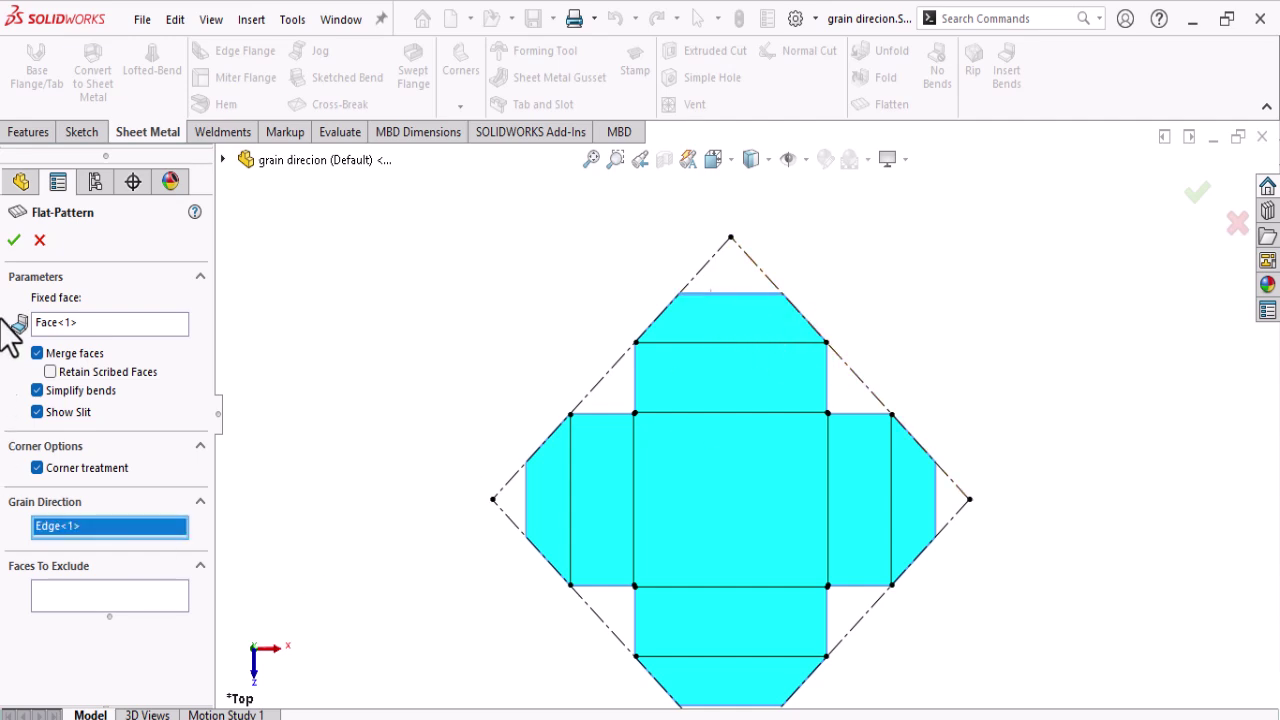
click(14, 242)
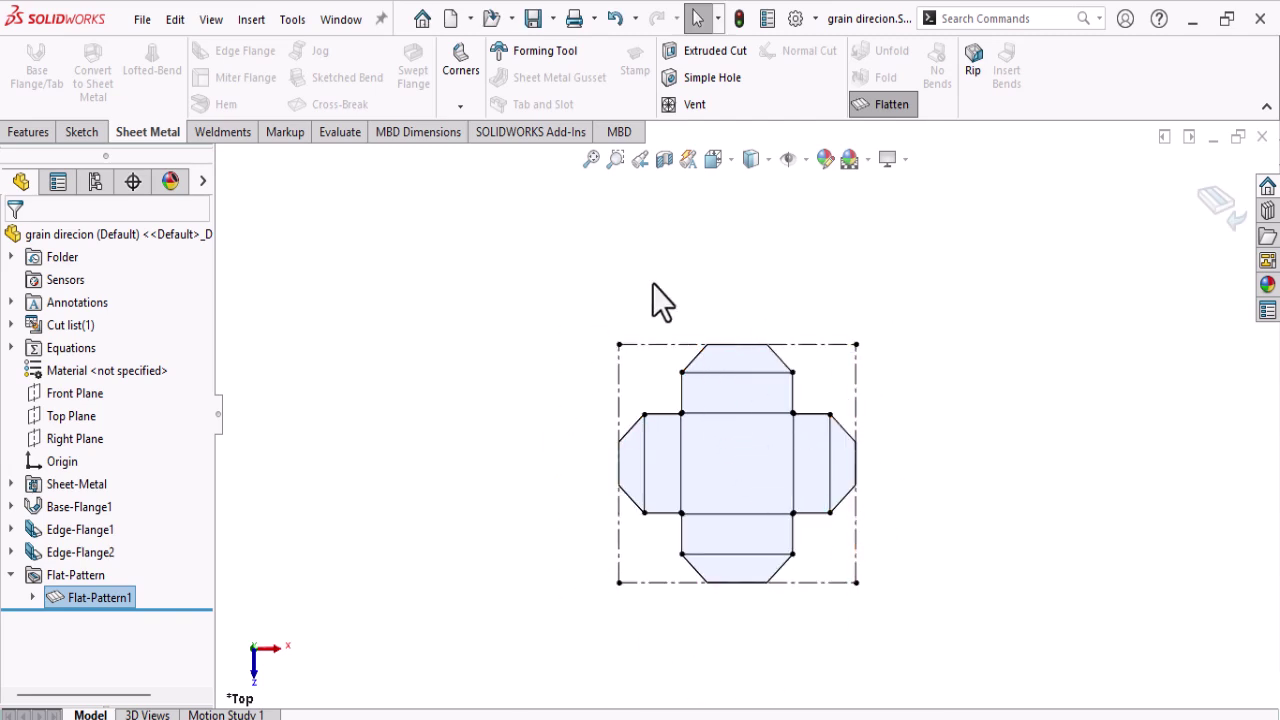
Make a new drawing from the part on an A2 (ISO) sheet.
click(1054, 338)
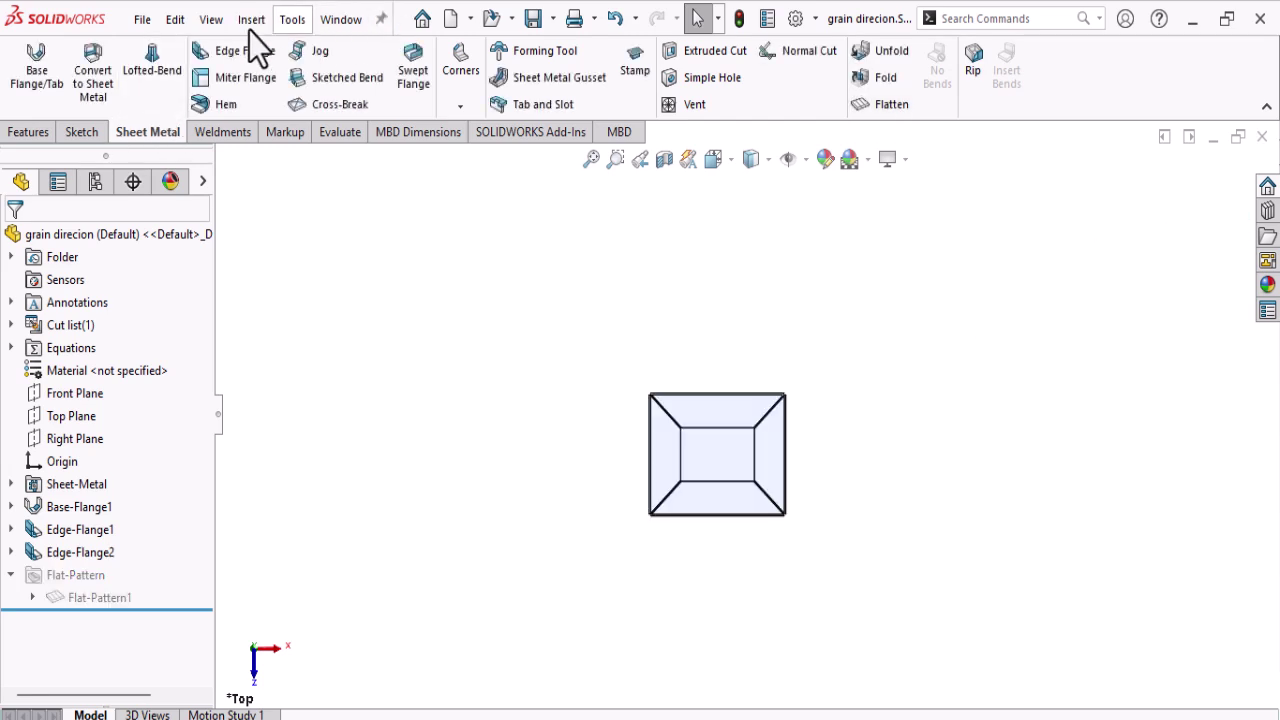
click(145, 22)
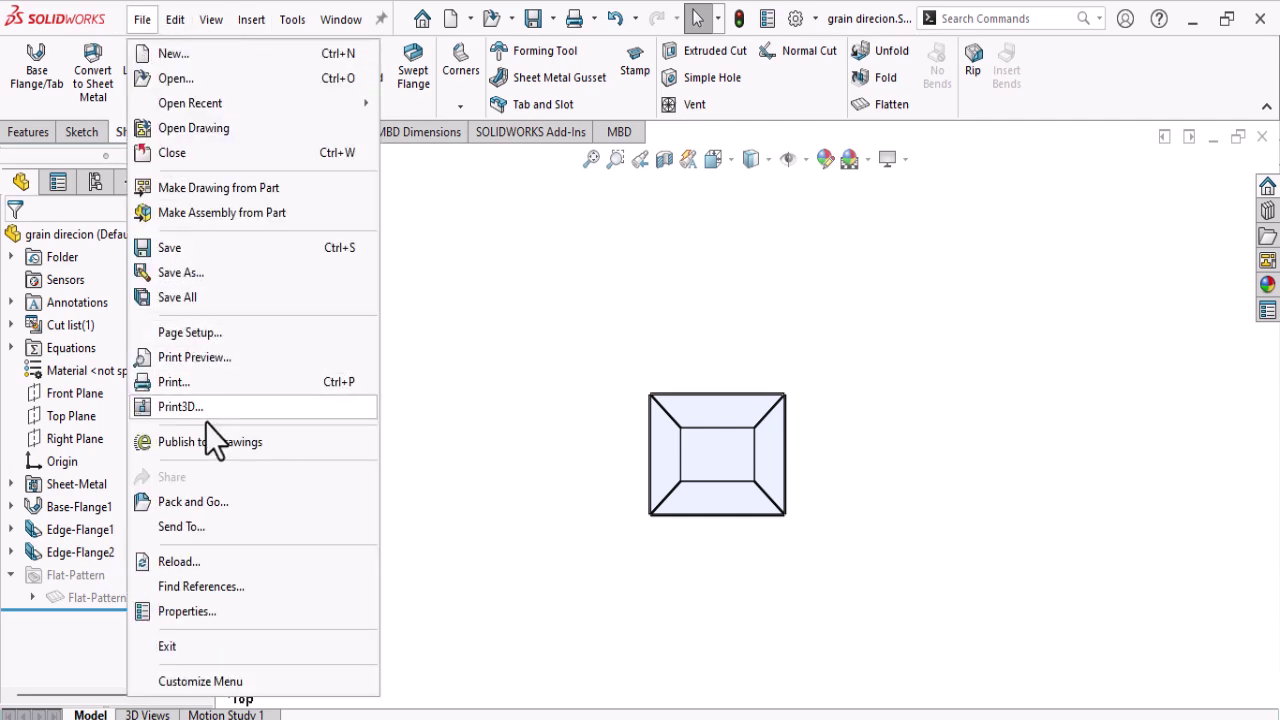
click(210, 196)
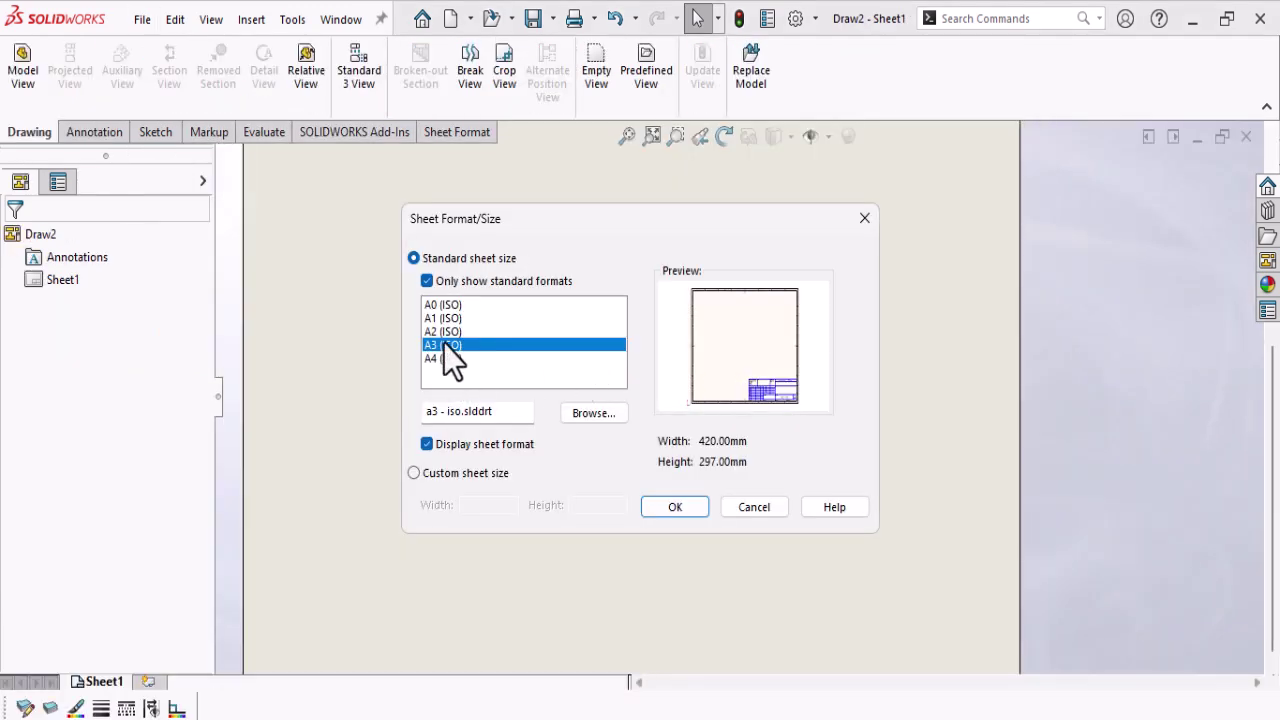
click(443, 331)
click(670, 506)
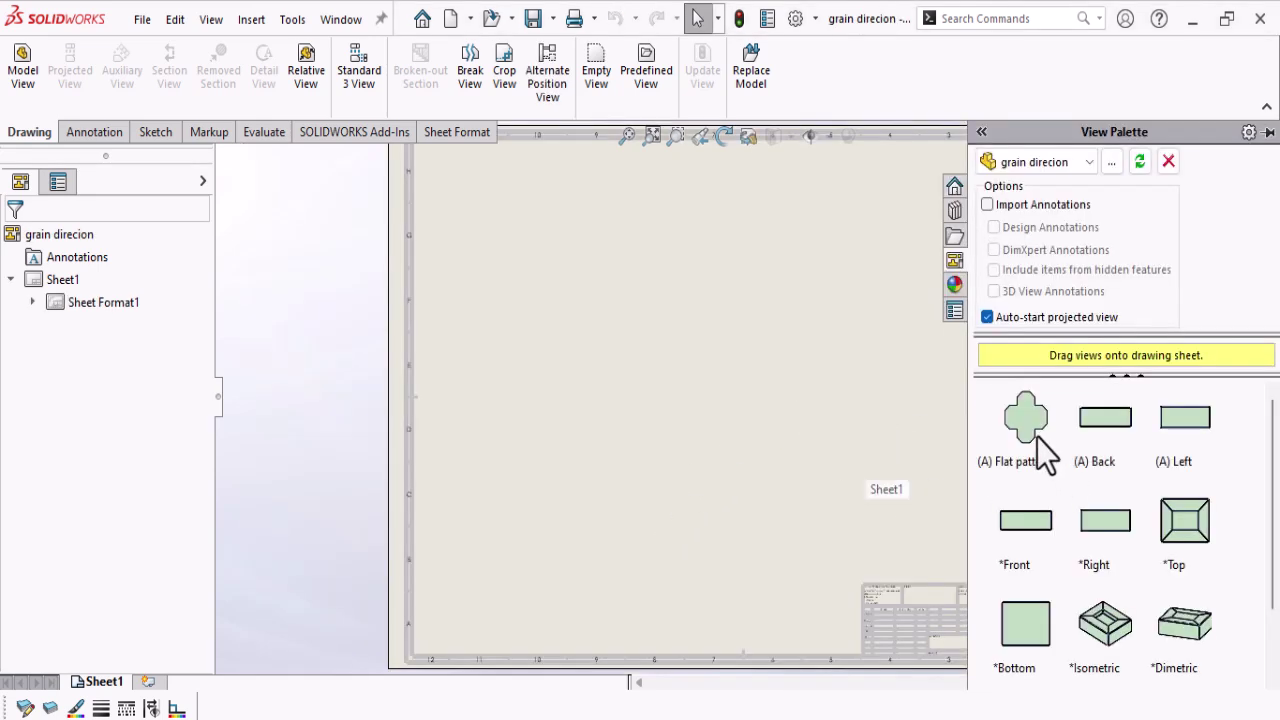
Drag the Flat pattern view from the View Palette onto the sheet.
drag(1037, 437, 715, 371)
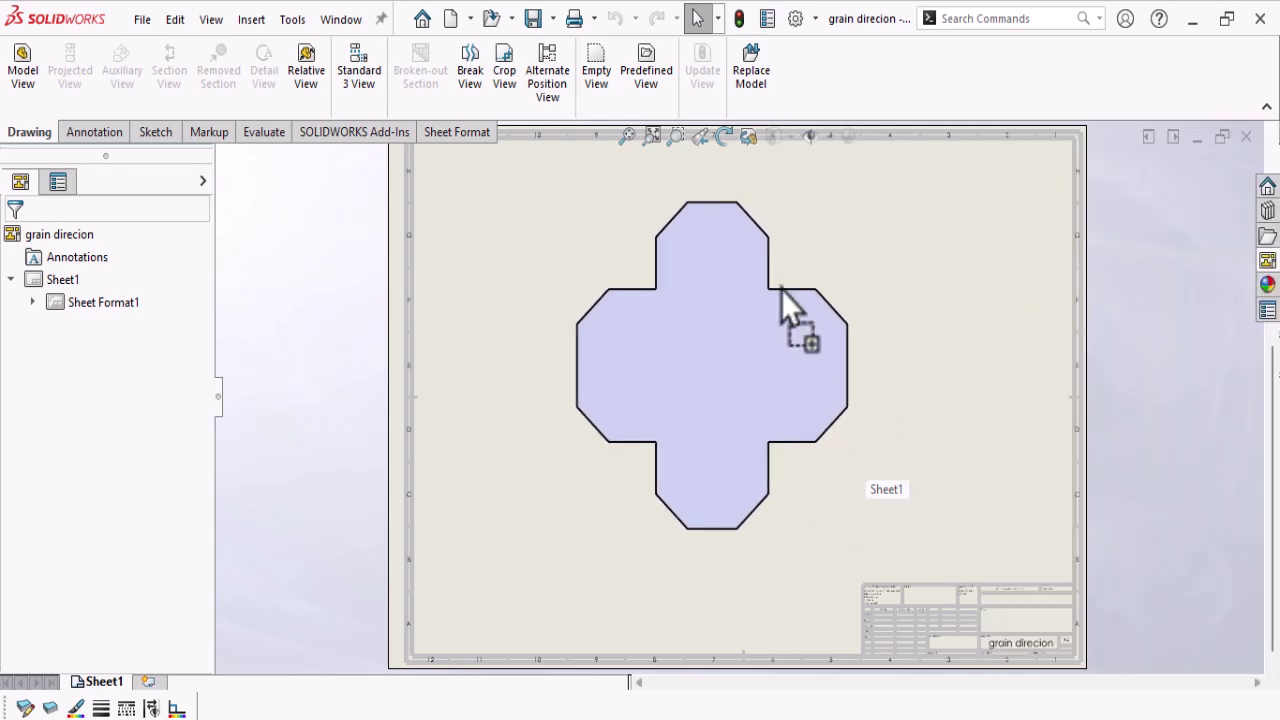
scroll(790, 309, down, 3)
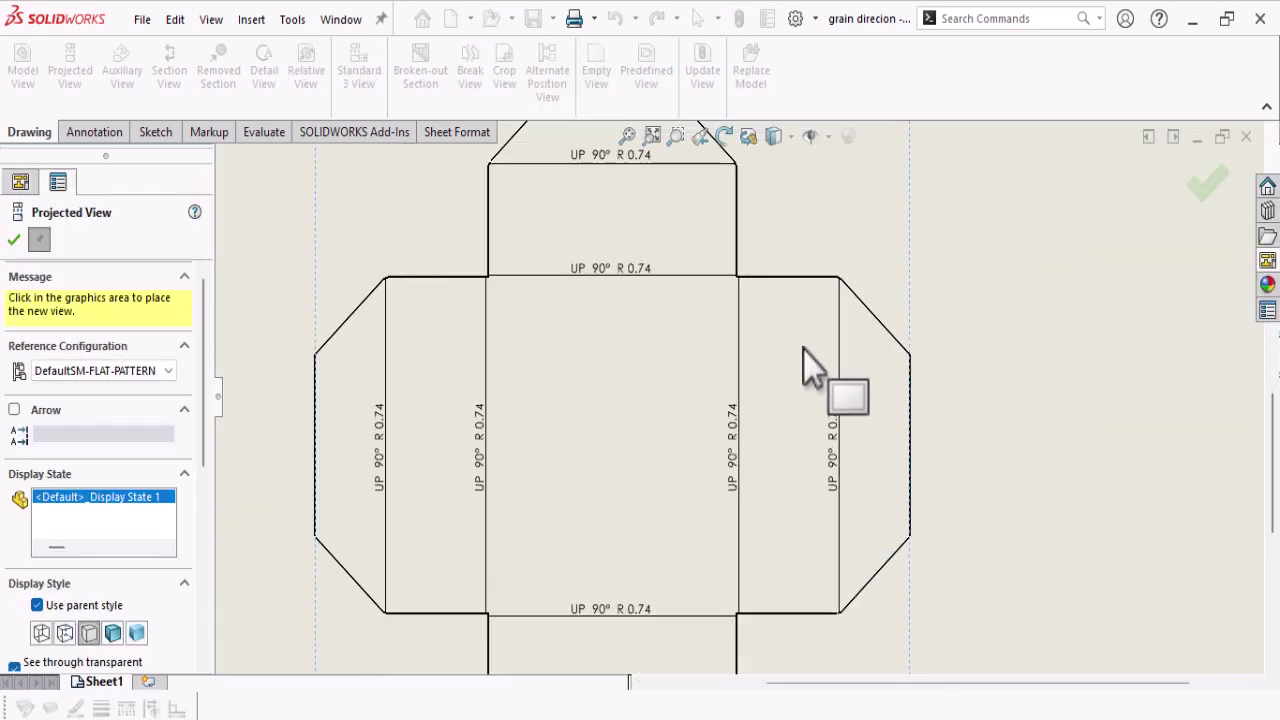
scroll(850, 360, up, 2)
scroll(870, 372, up, 3)
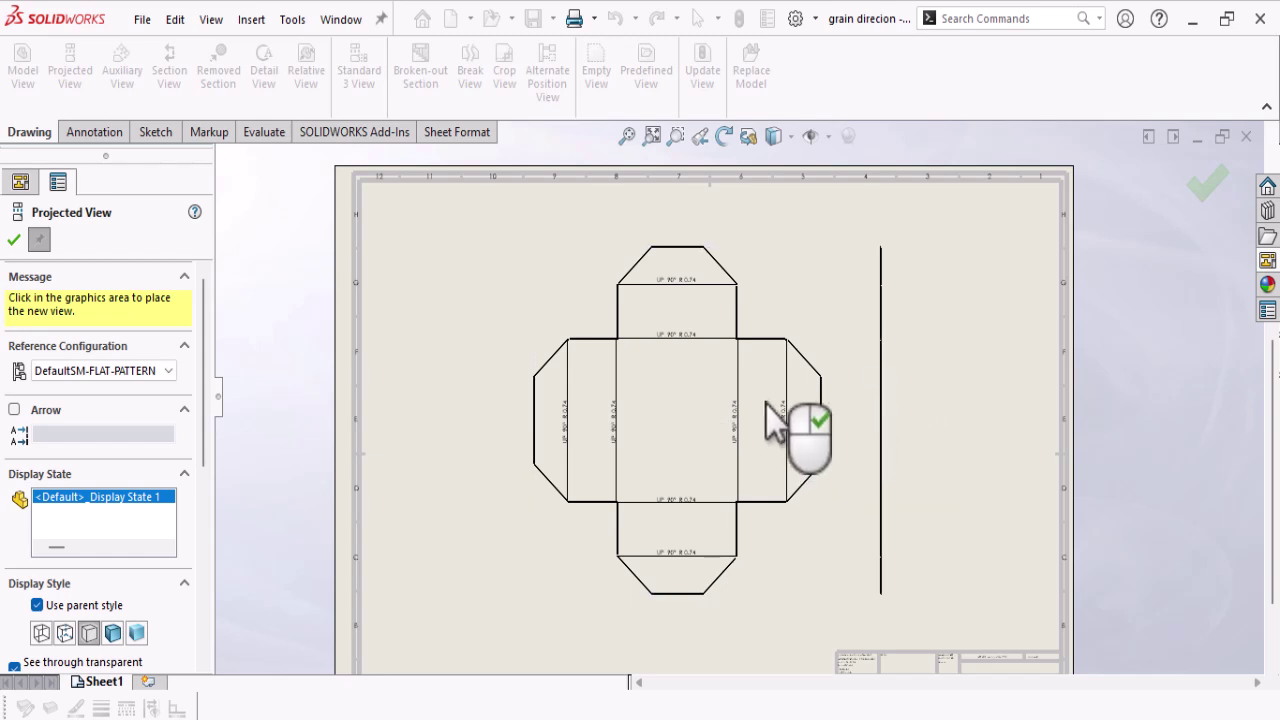
End view placement, fit the sheet to the window and select the flat-pattern view.
right_click(918, 370)
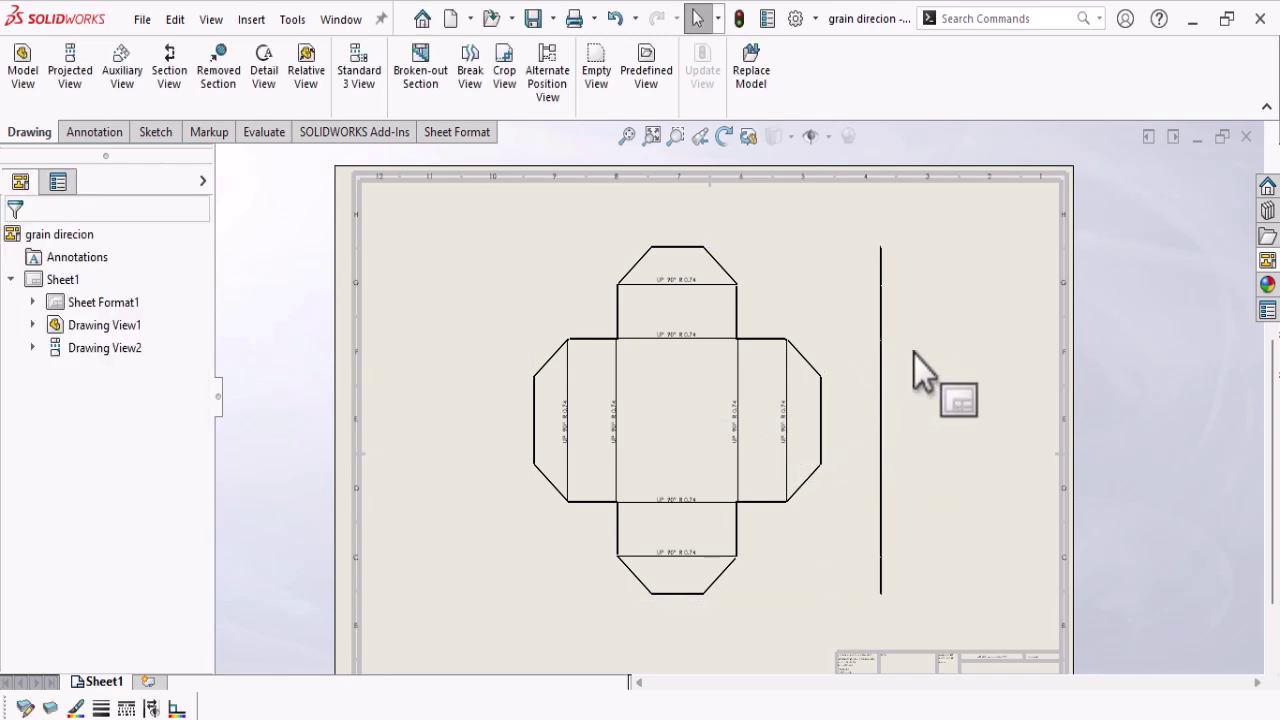
key(f)
click(790, 255)
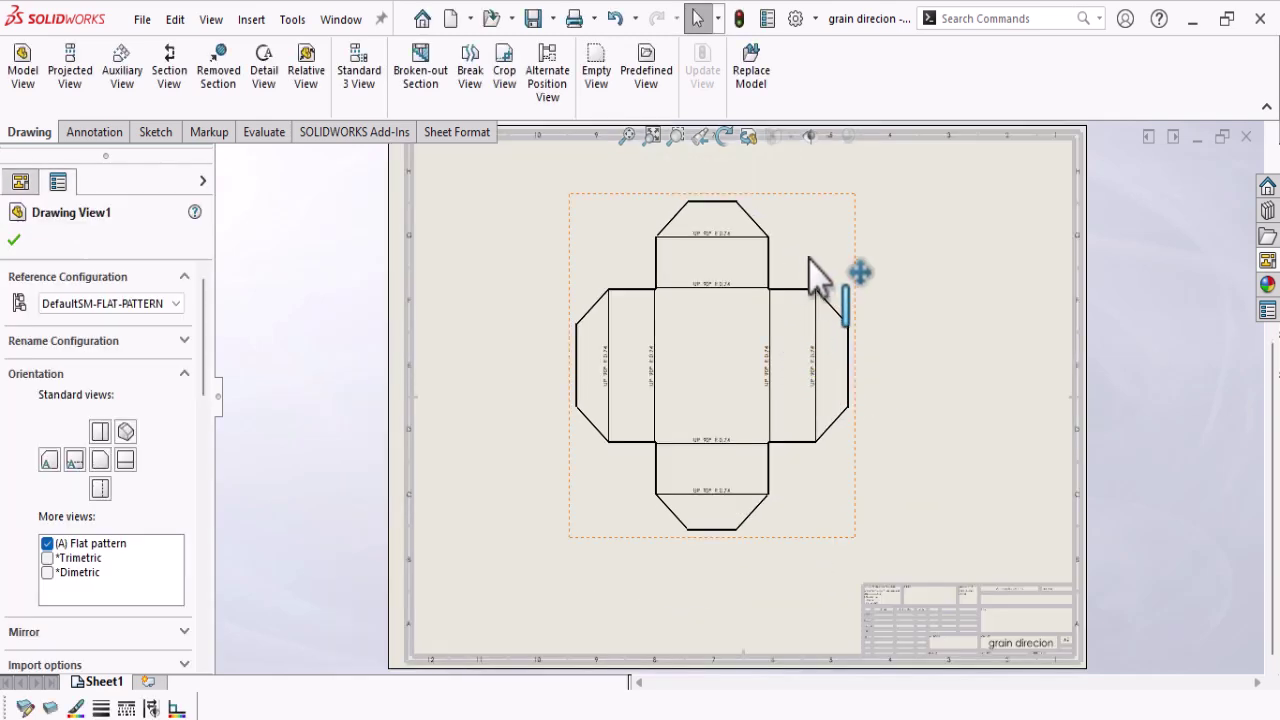
scroll(781, 251, down, 1)
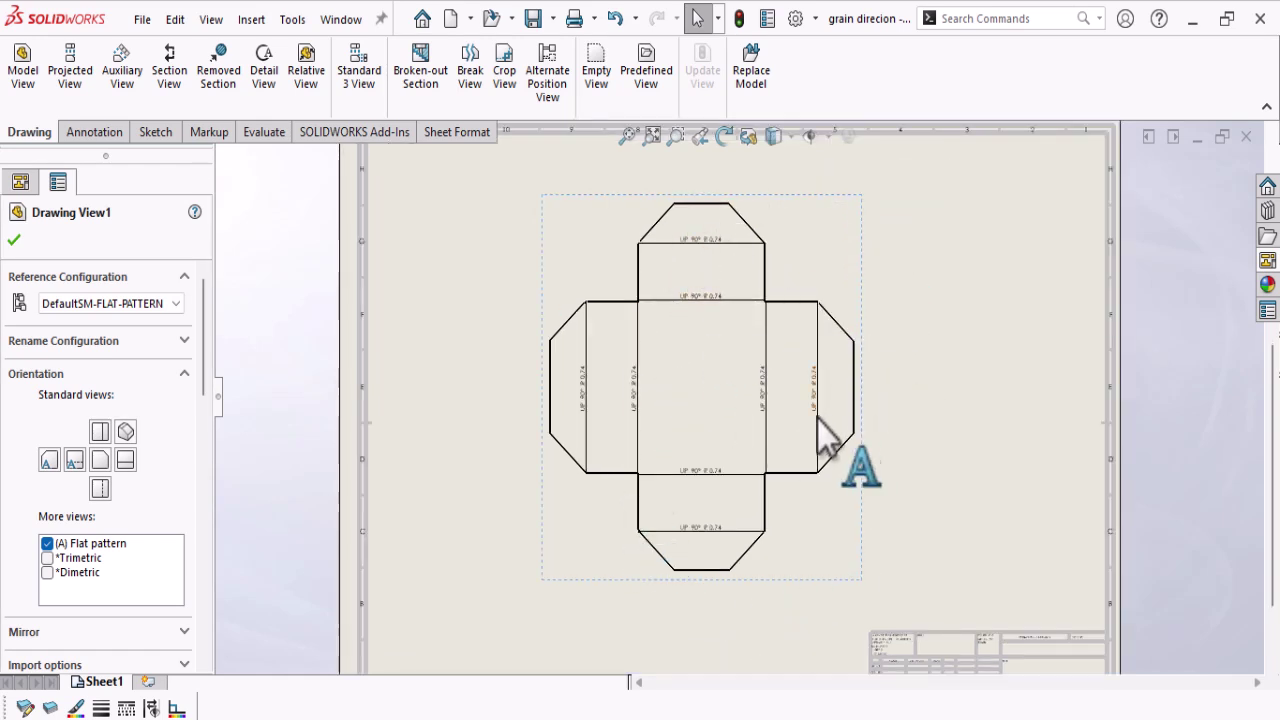
key(f)
Enable Display bounding box in Drawing View1's properties.
right_click(779, 256)
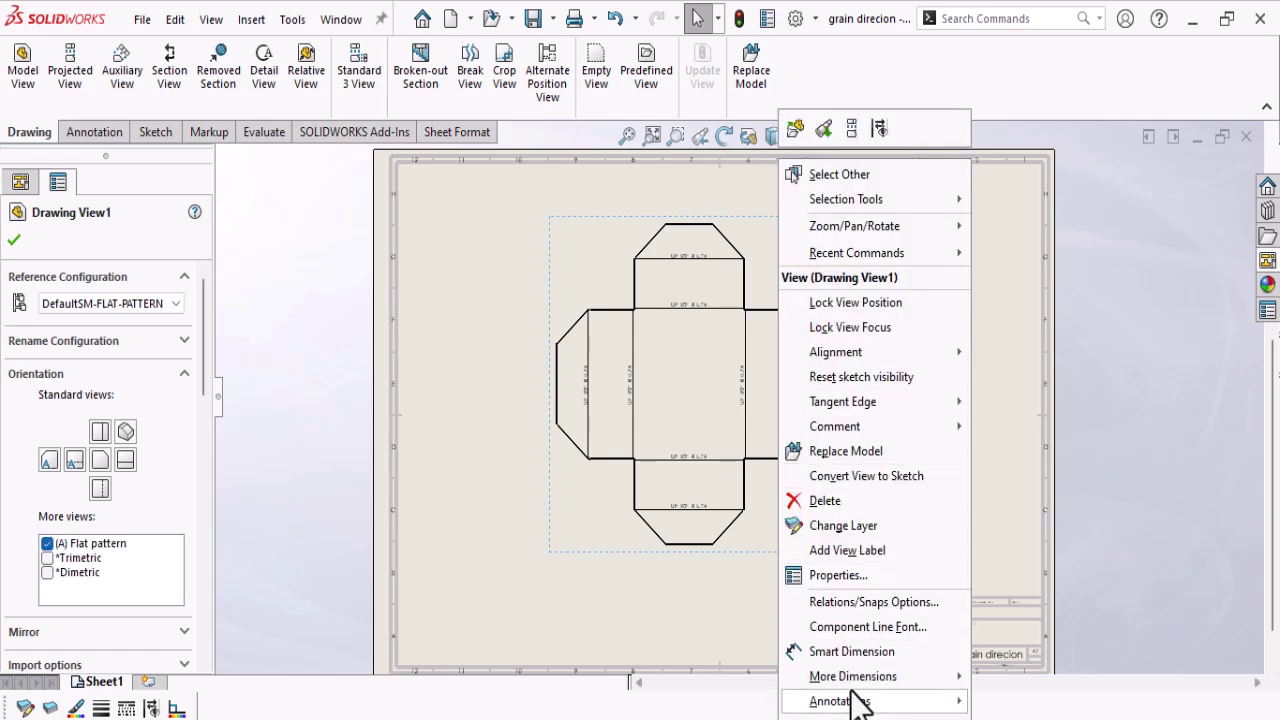
click(842, 578)
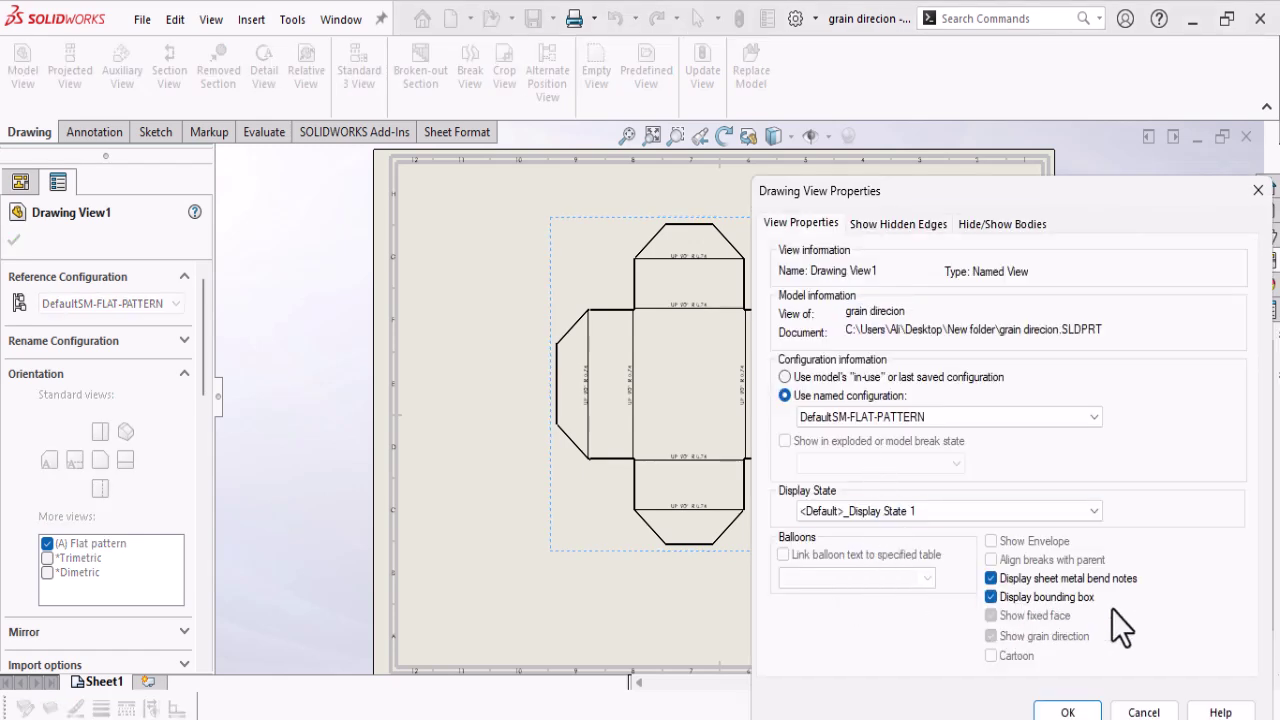
click(1066, 710)
click(874, 283)
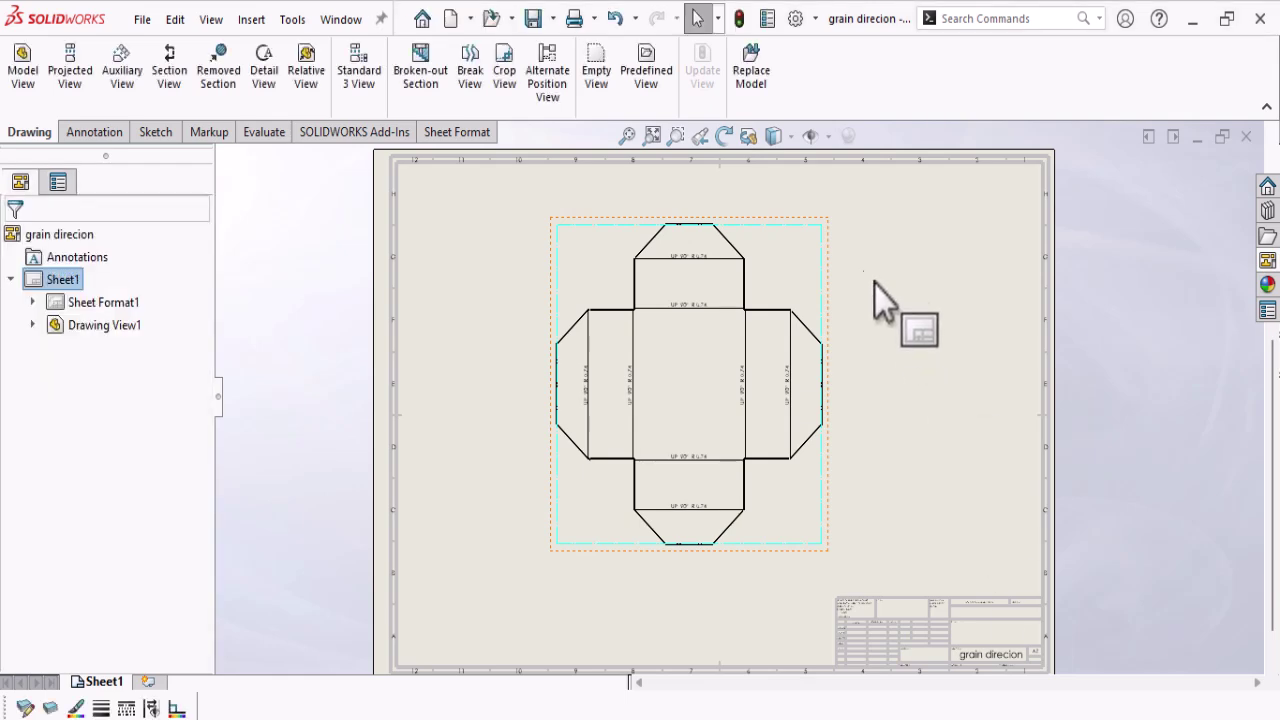
scroll(874, 283, down, 5)
scroll(606, 271, up, 4)
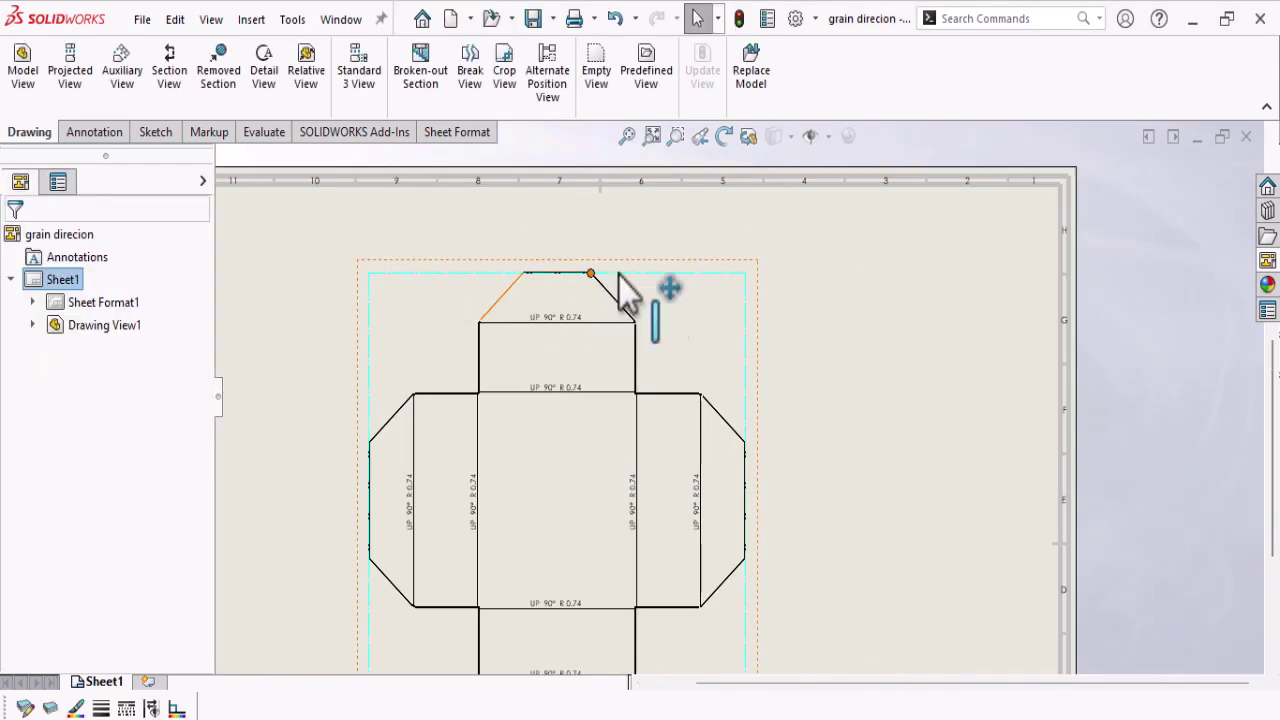
scroll(690, 488, up, 2)
scroll(575, 580, down, 2)
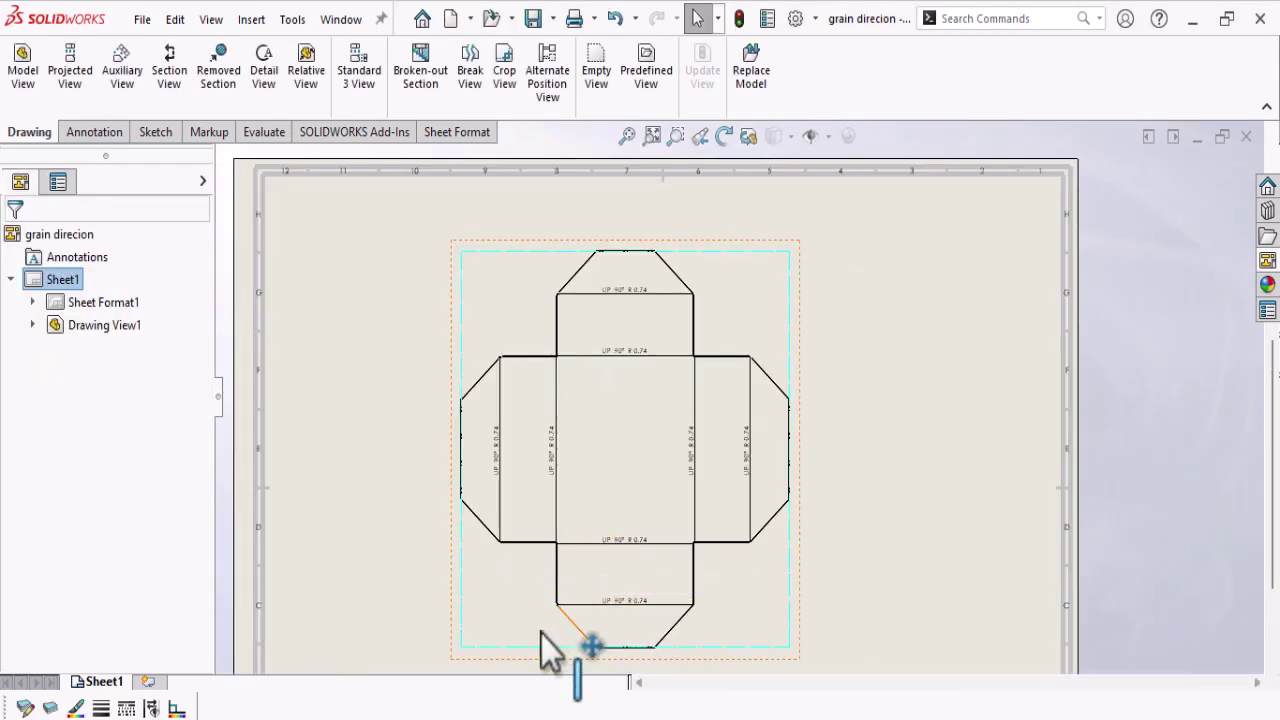
scroll(750, 655, down, 1)
scroll(784, 392, up, 1)
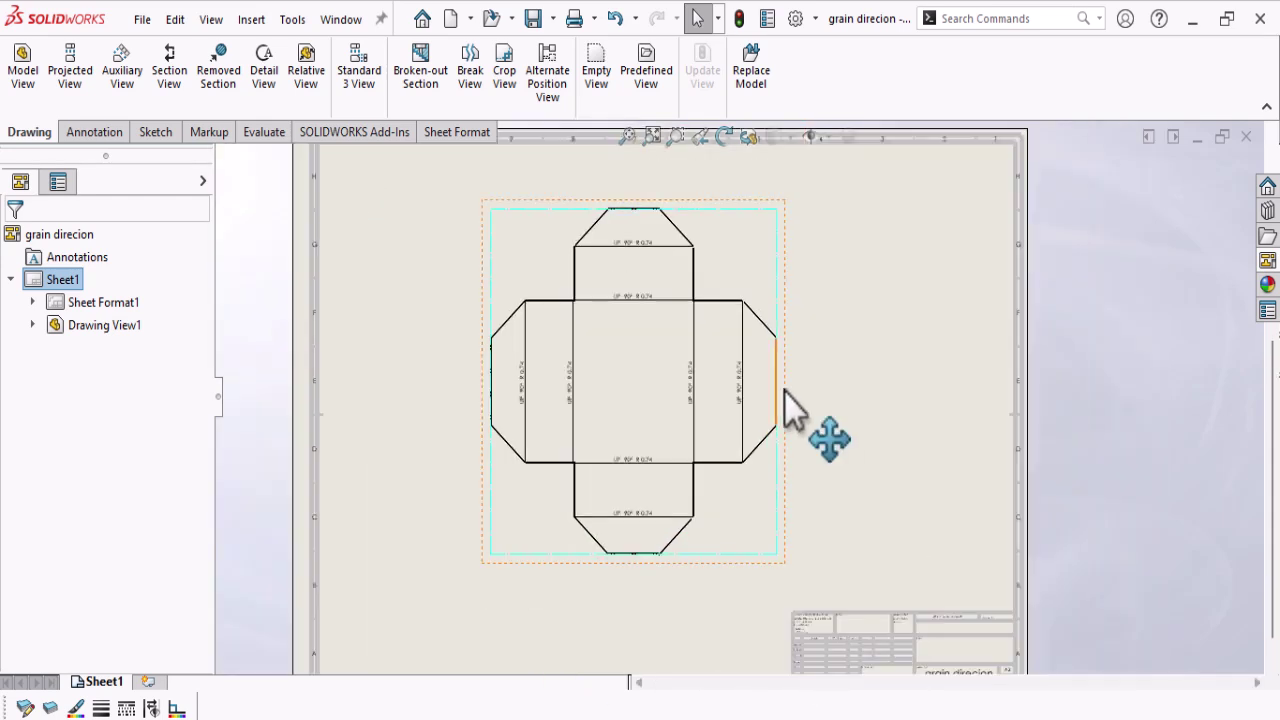
Set the Bounding box colour under Flat pattern colors in Options to black.
click(797, 19)
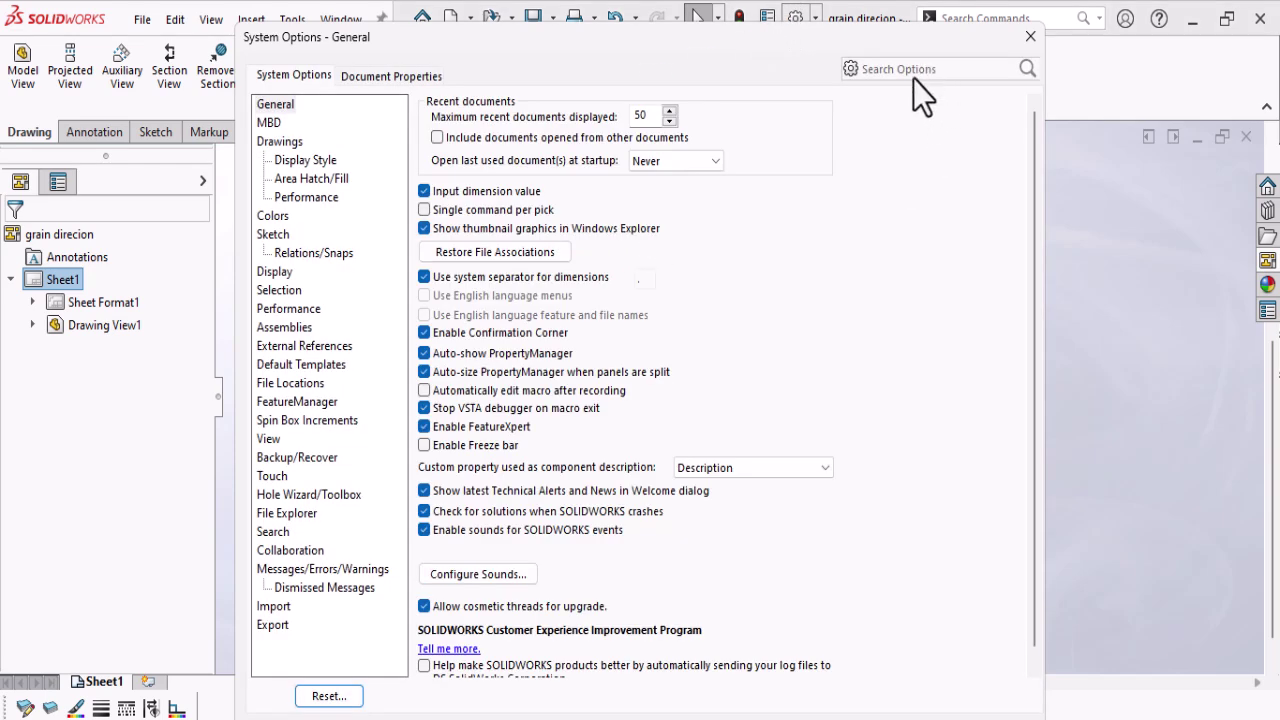
click(902, 70)
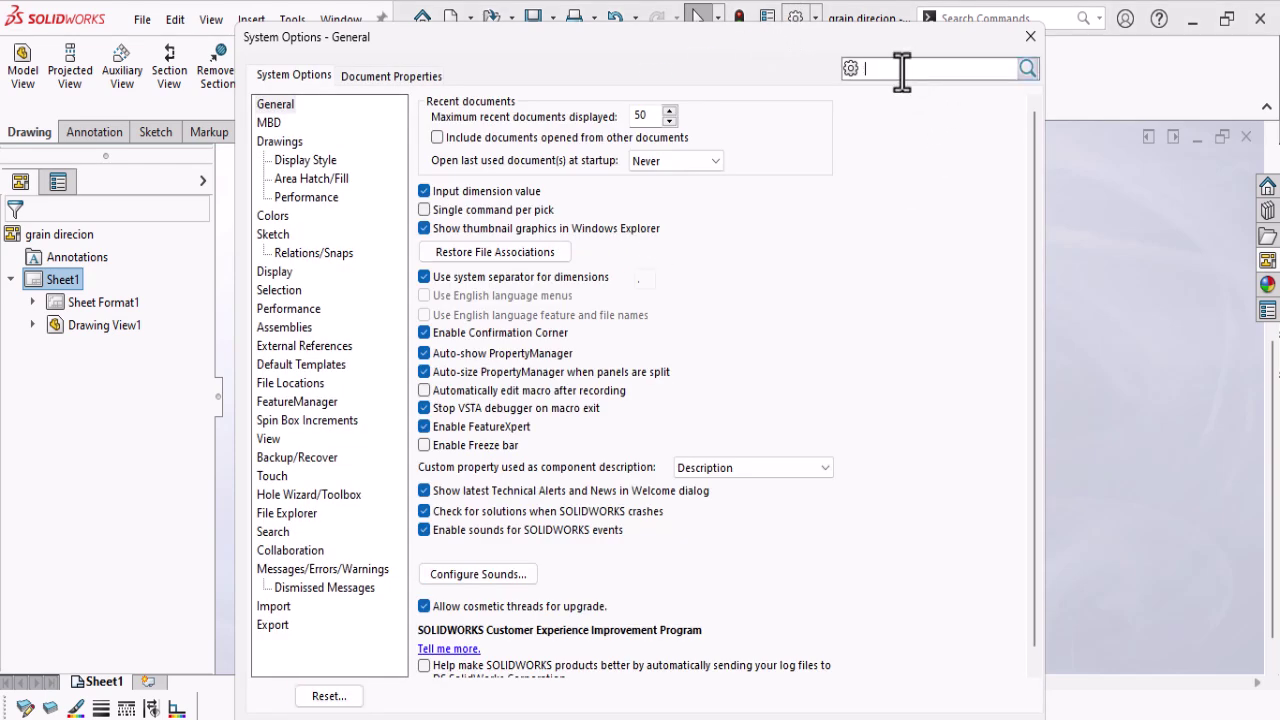
text(fla)
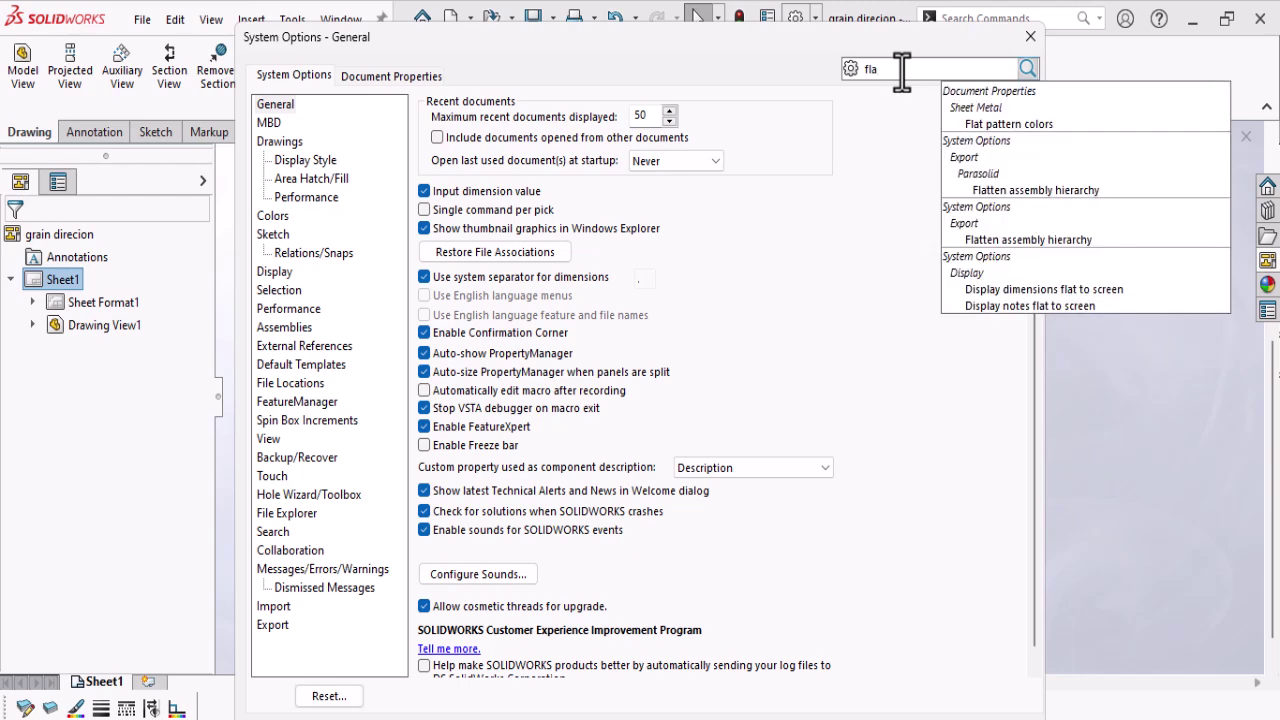
click(1053, 122)
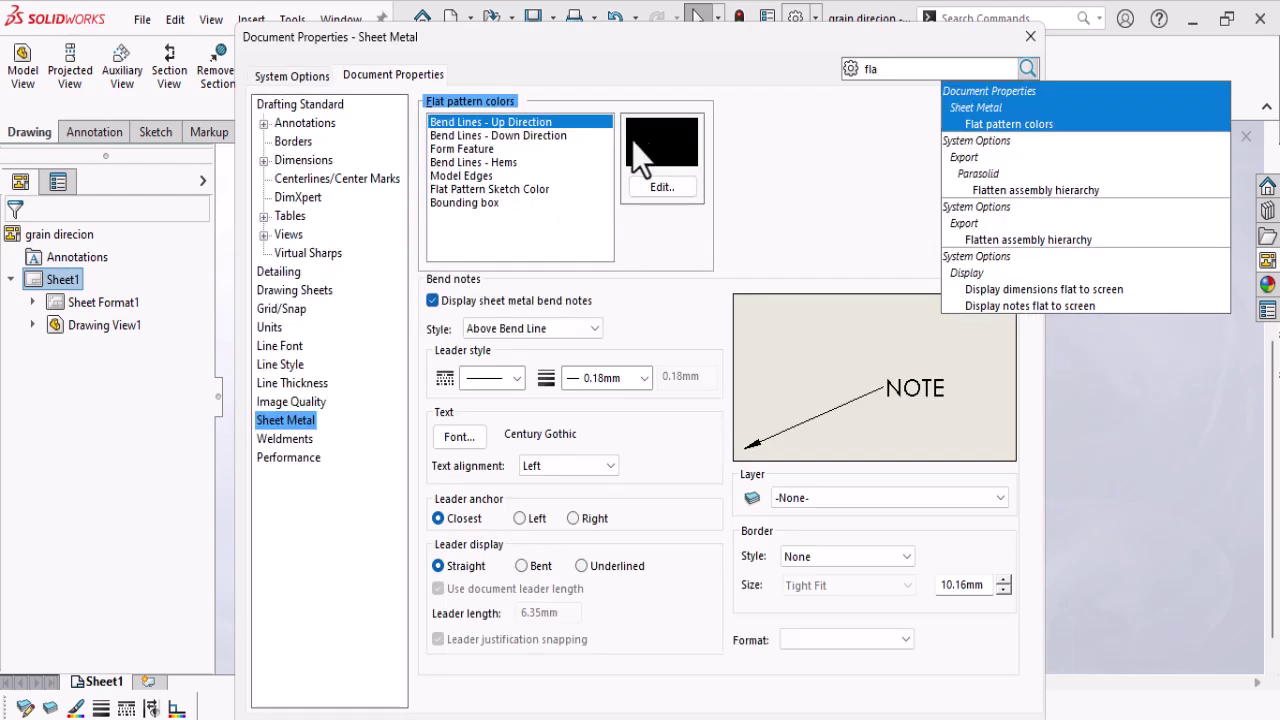
click(682, 190)
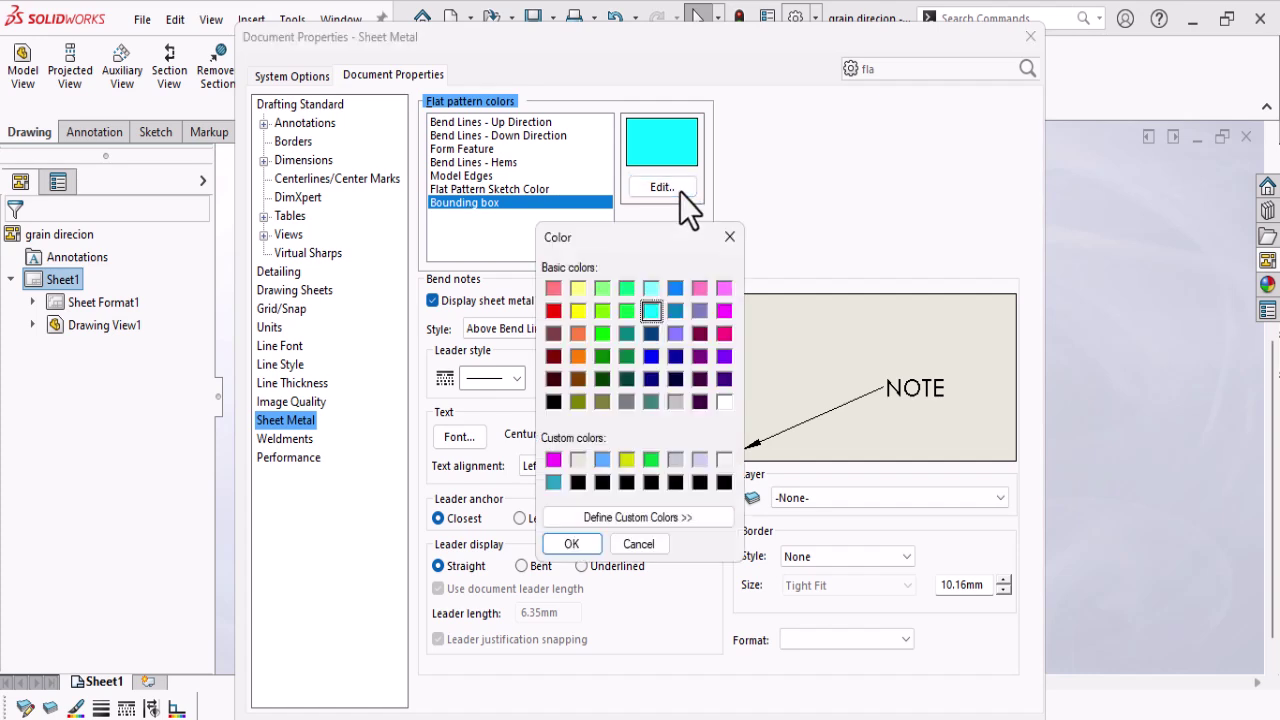
click(553, 401)
click(571, 544)
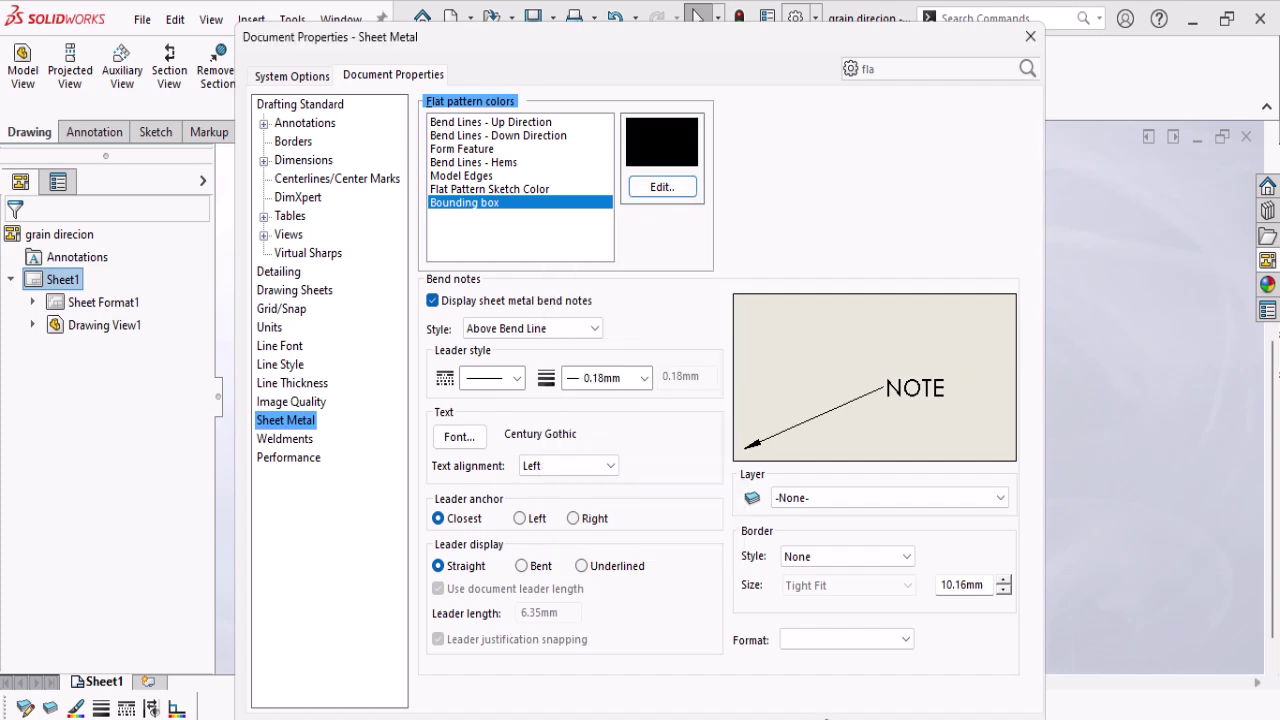
click(826, 715)
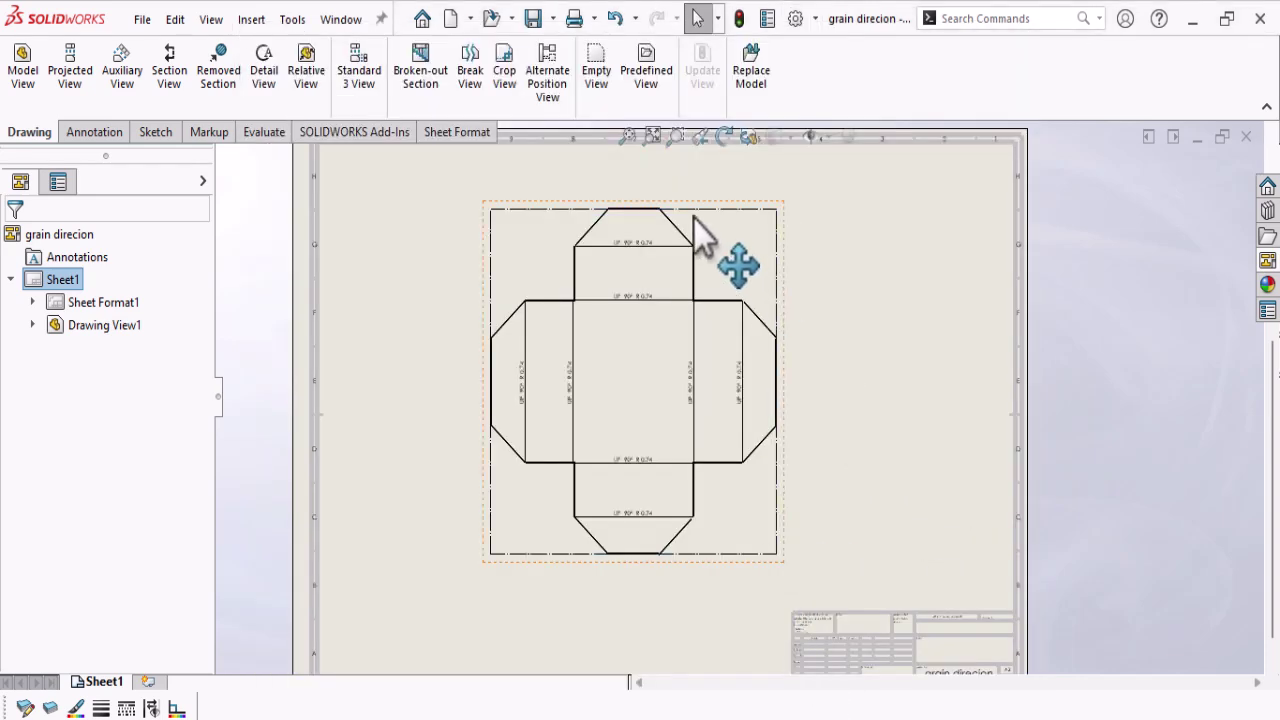
Place Drawing View1's Cut List Properties note to the right of the flat pattern.
scroll(766, 529, up, 1)
scroll(849, 400, up, 2)
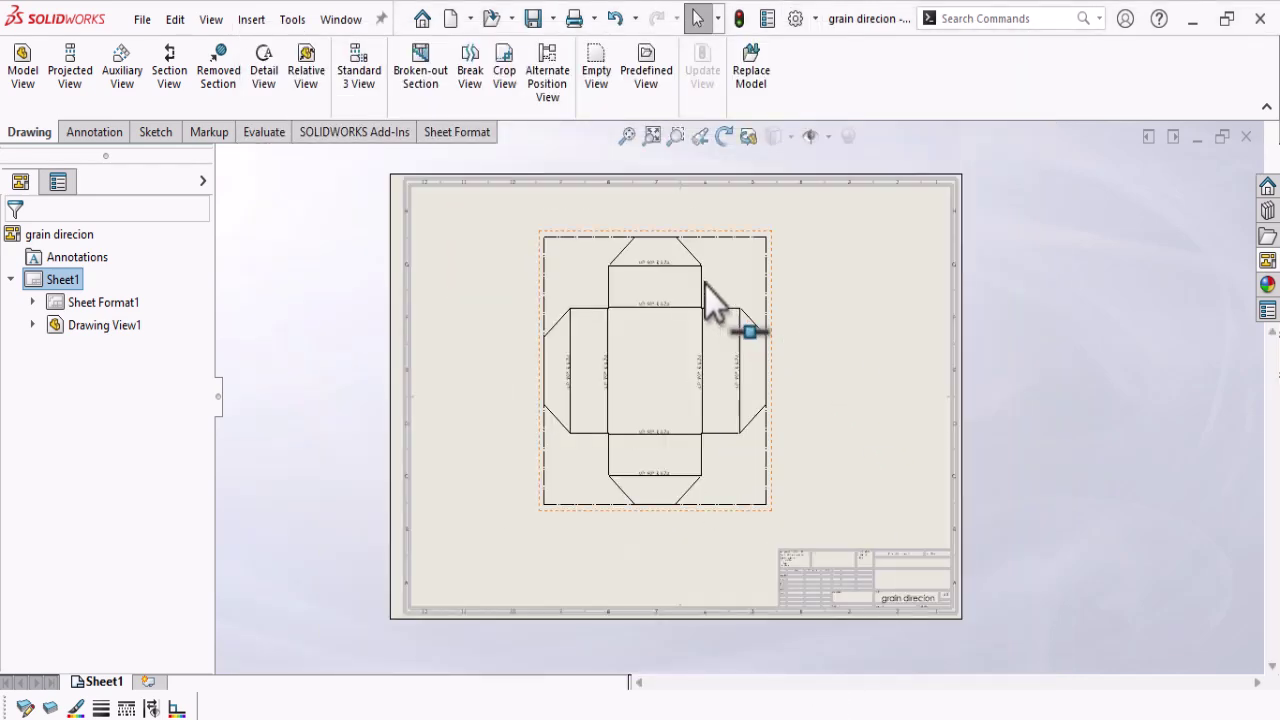
click(698, 226)
scroll(638, 289, down, 1)
scroll(724, 281, down, 1)
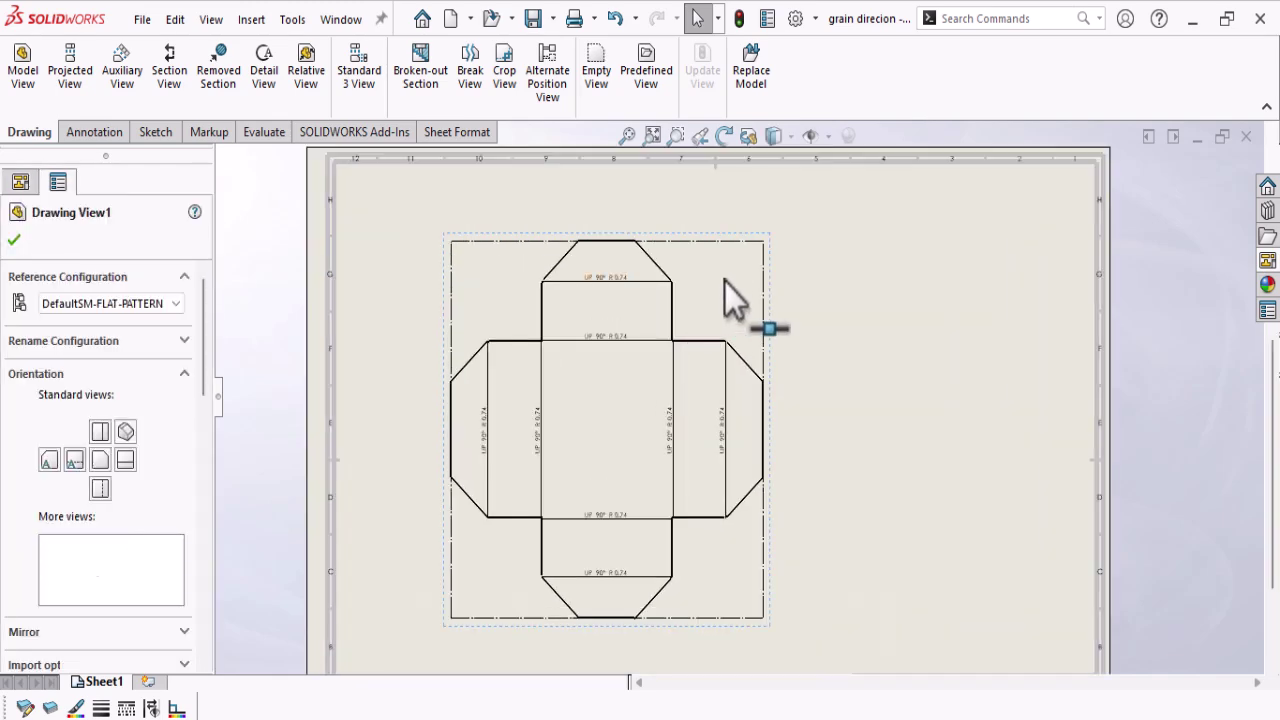
right_click(724, 281)
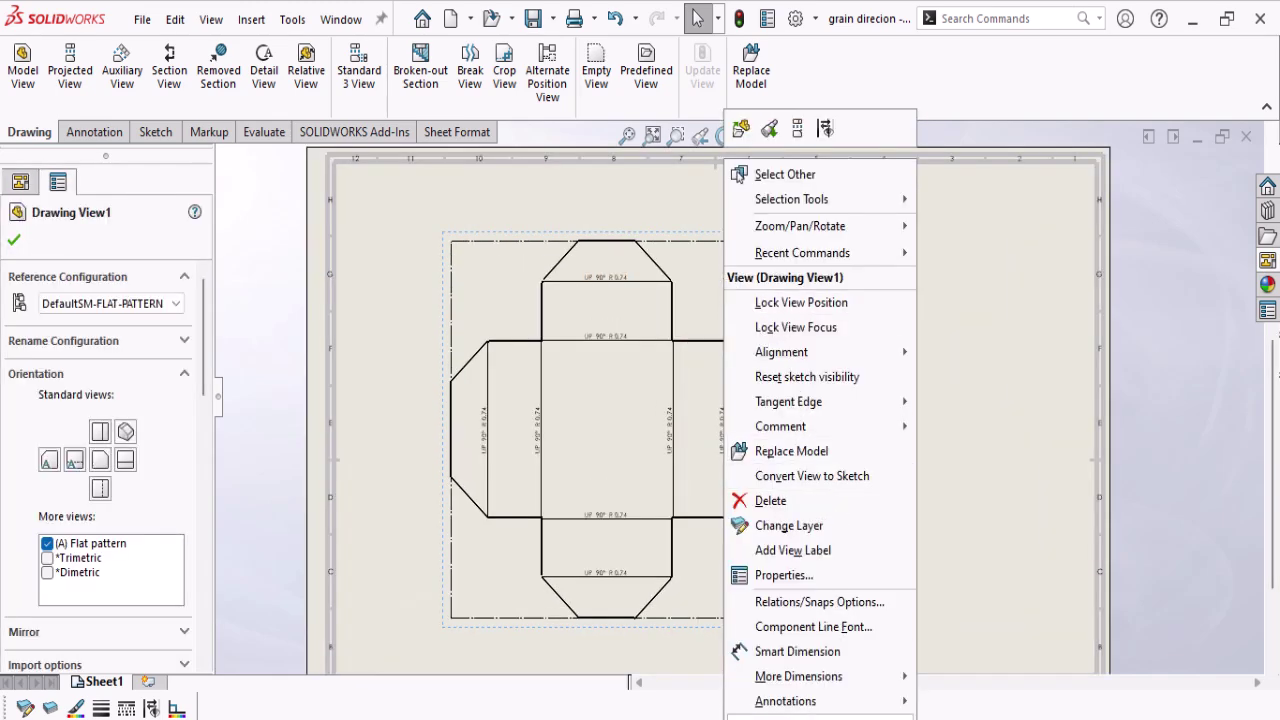
mouse_move(786, 701)
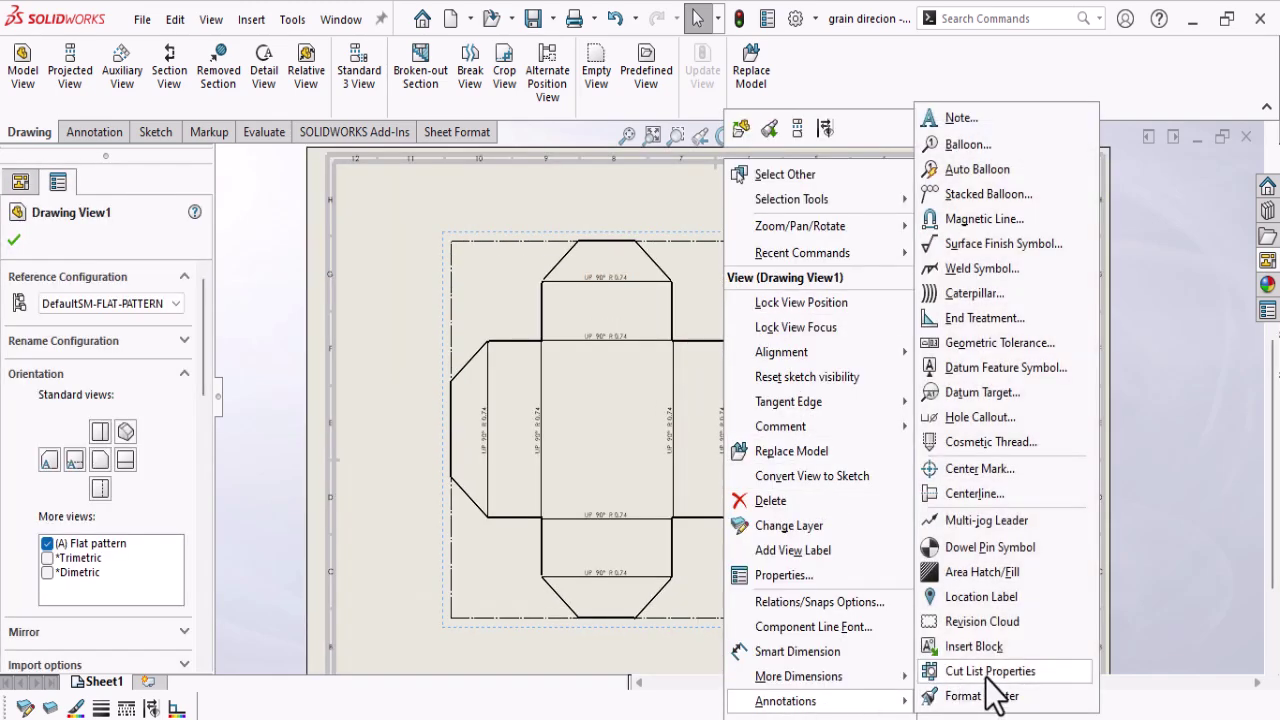
click(988, 675)
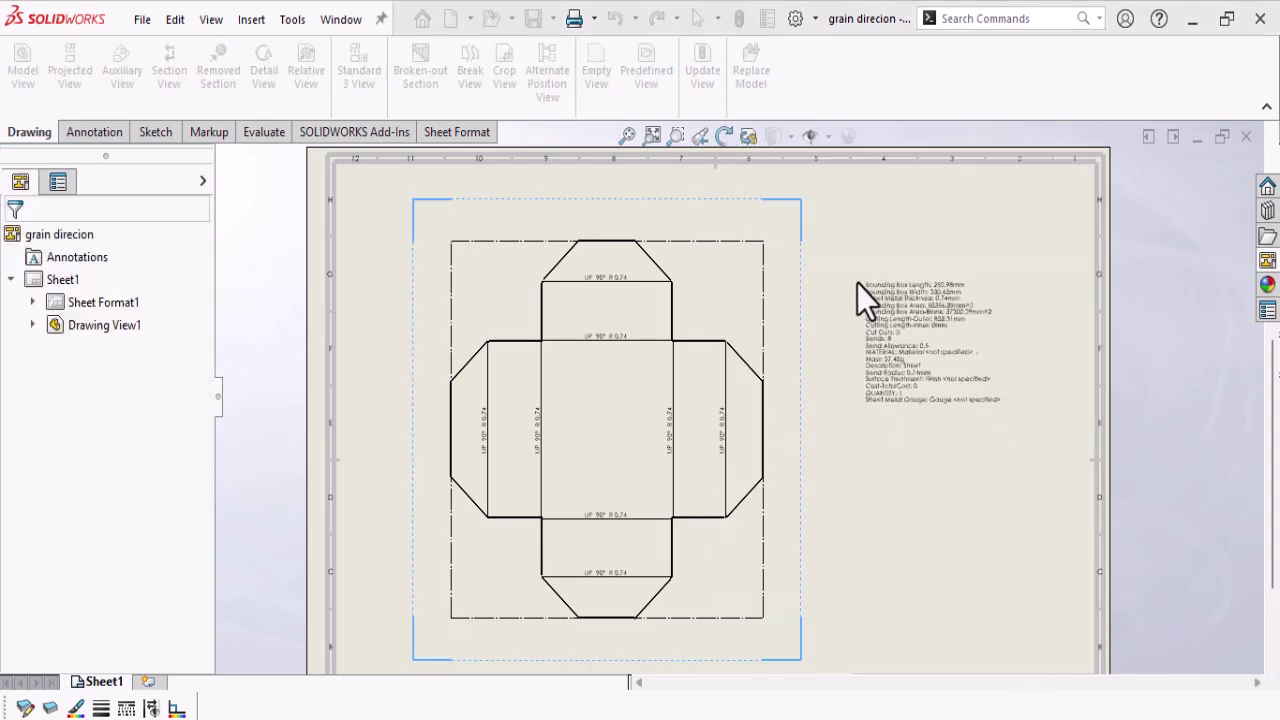
click(857, 283)
scroll(926, 300, down, 2)
scroll(650, 428, up, 3)
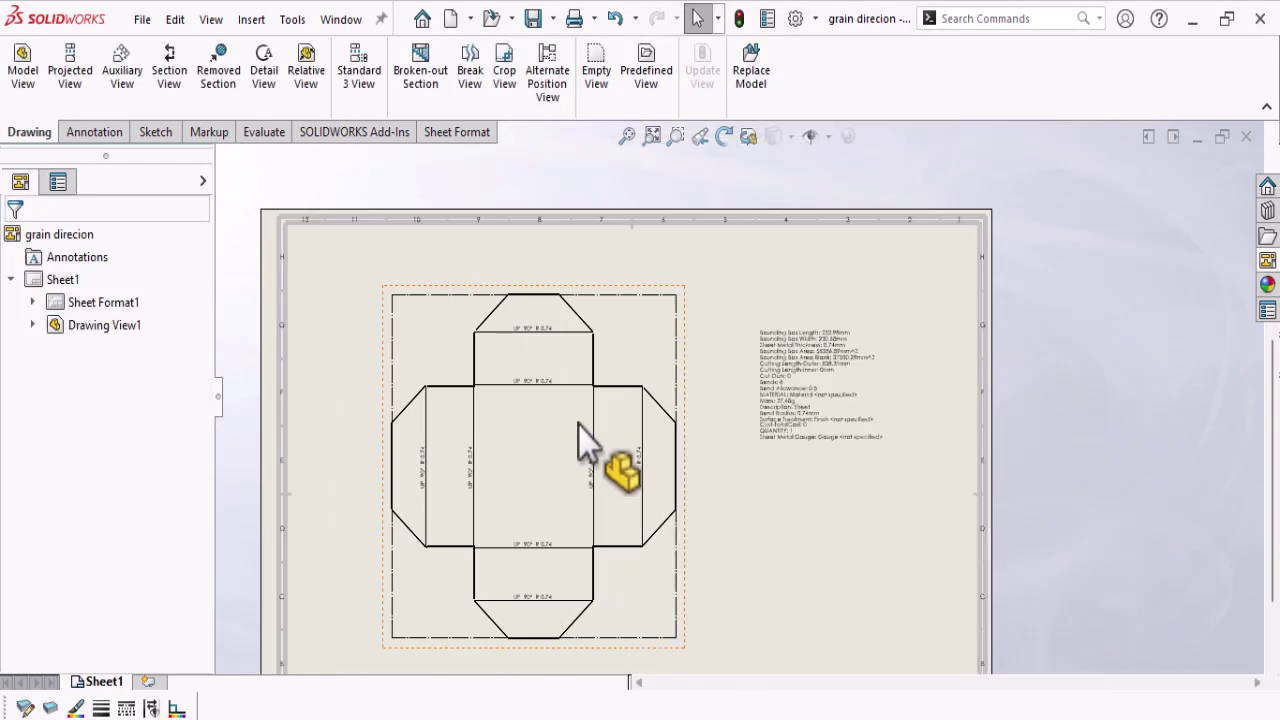
scroll(685, 468, down, 2)
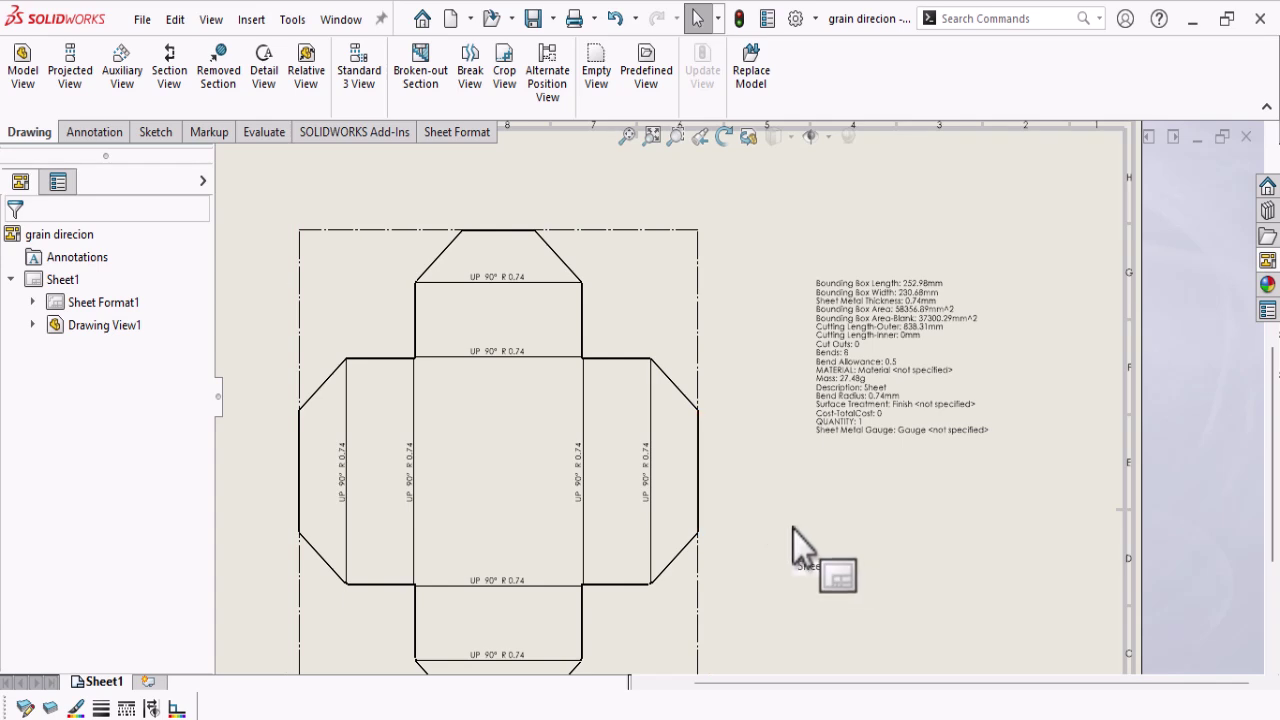